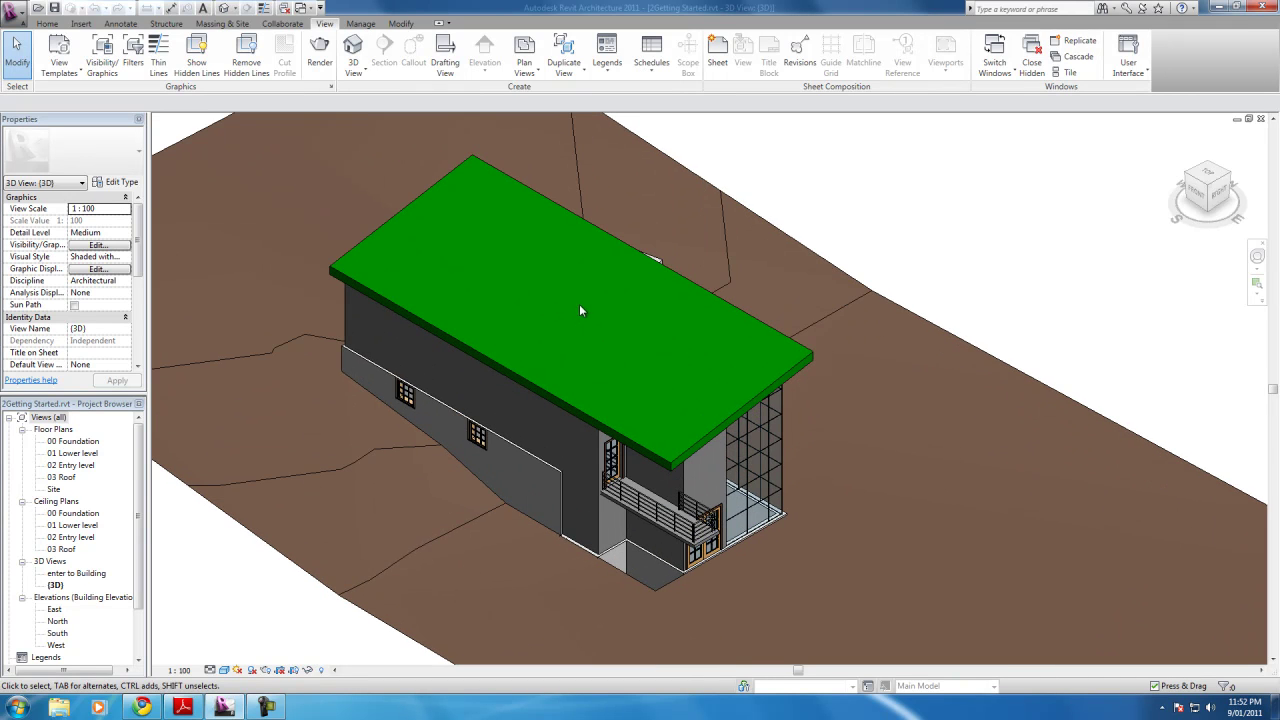
Step: Orbit the 3D model with the ViewCube to view the building from several corners
{"action": "mouse_move", "coordinate": [649, 258]}
{"action": "middle_mouse_down", "text": "shift"}
{"action": "mouse_move", "coordinate": [928, 256]}
{"action": "mouse_move", "coordinate": [912, 233]}
{"action": "middle_mouse_up", "text": "shift"}
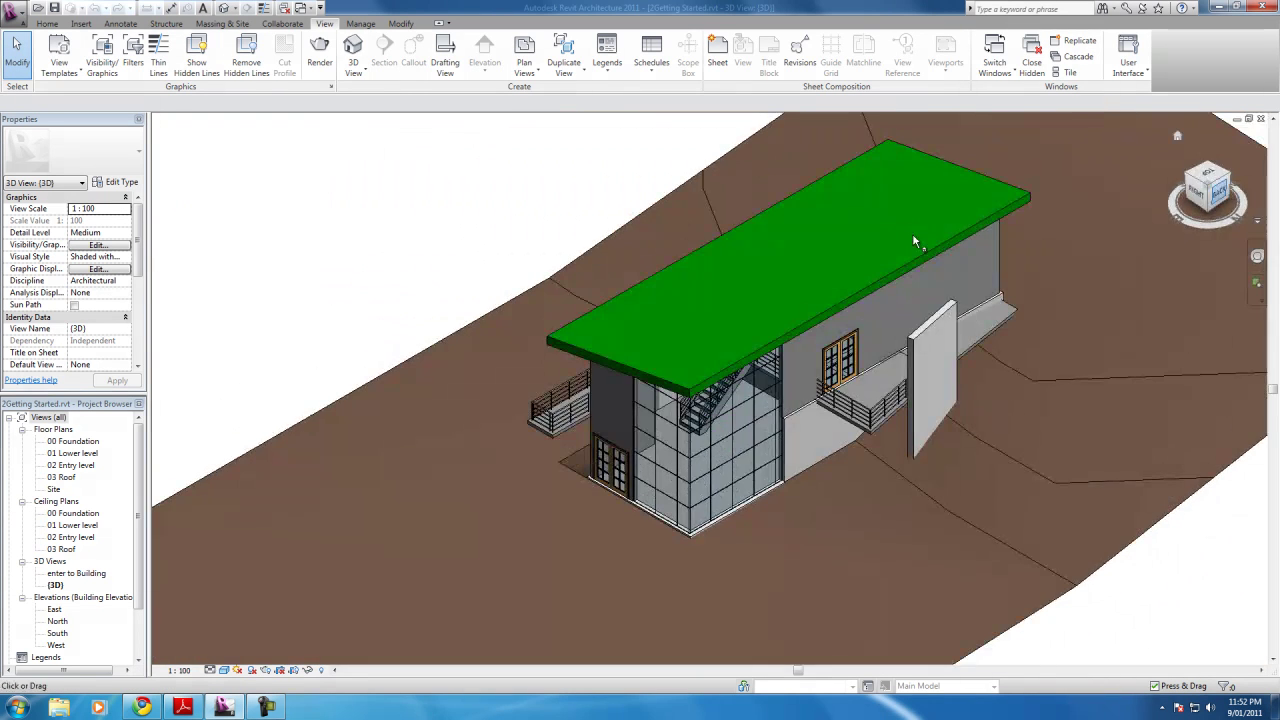
{"action": "scroll", "coordinate": [832, 316], "scroll_direction": "up", "scroll_amount": 1}
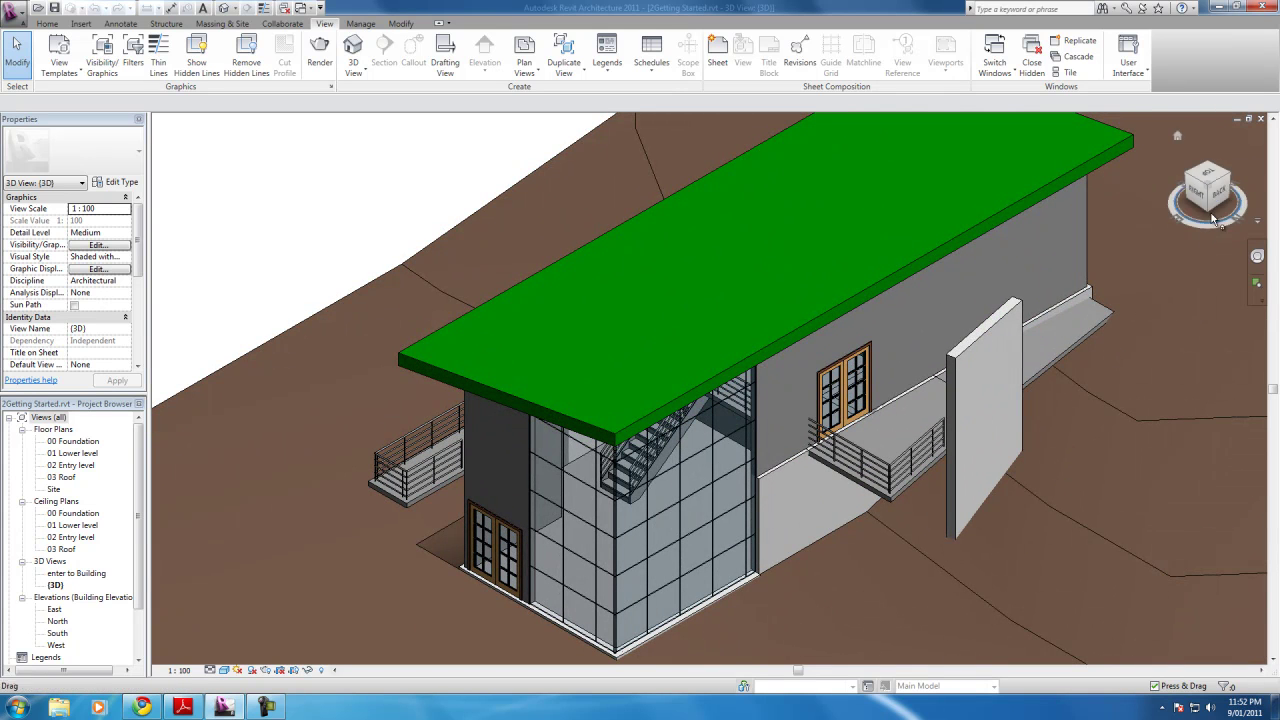
{"action": "left_click", "coordinate": [1218, 178]}
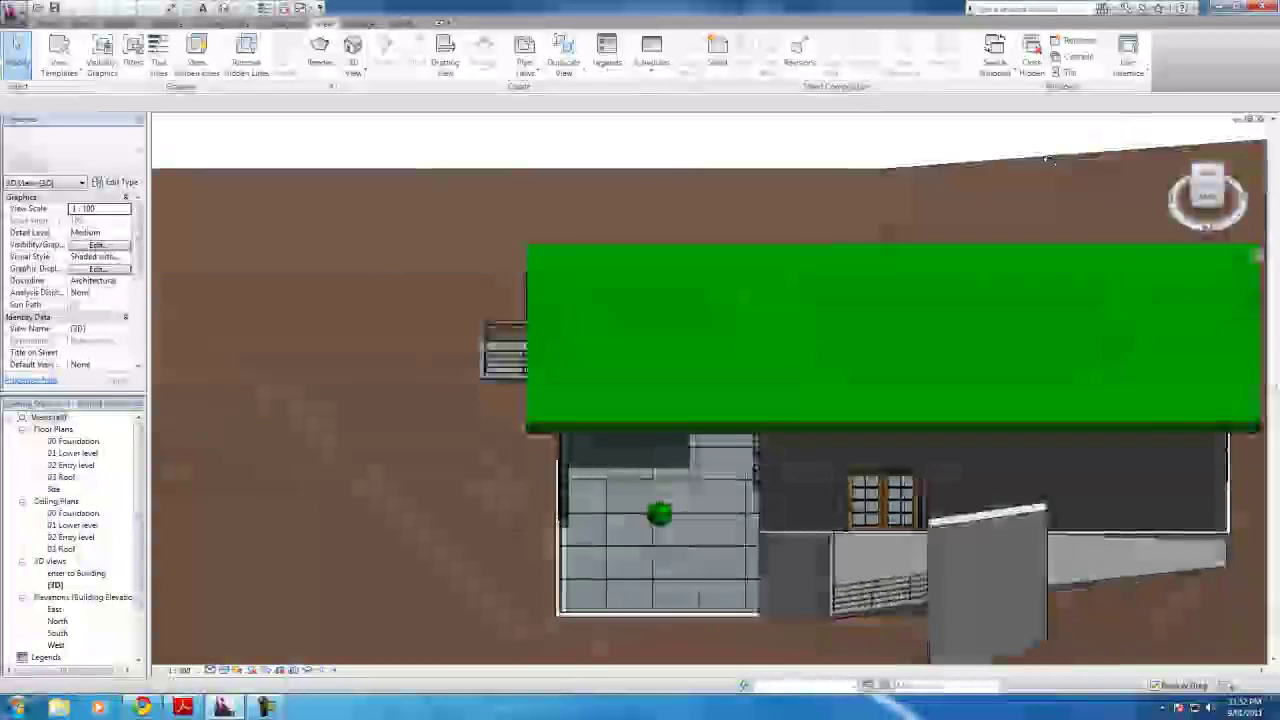
{"action": "left_click_drag", "start_coordinate": [1075, 215], "coordinate": [1190, 200]}
{"action": "left_click", "coordinate": [1205, 195]}
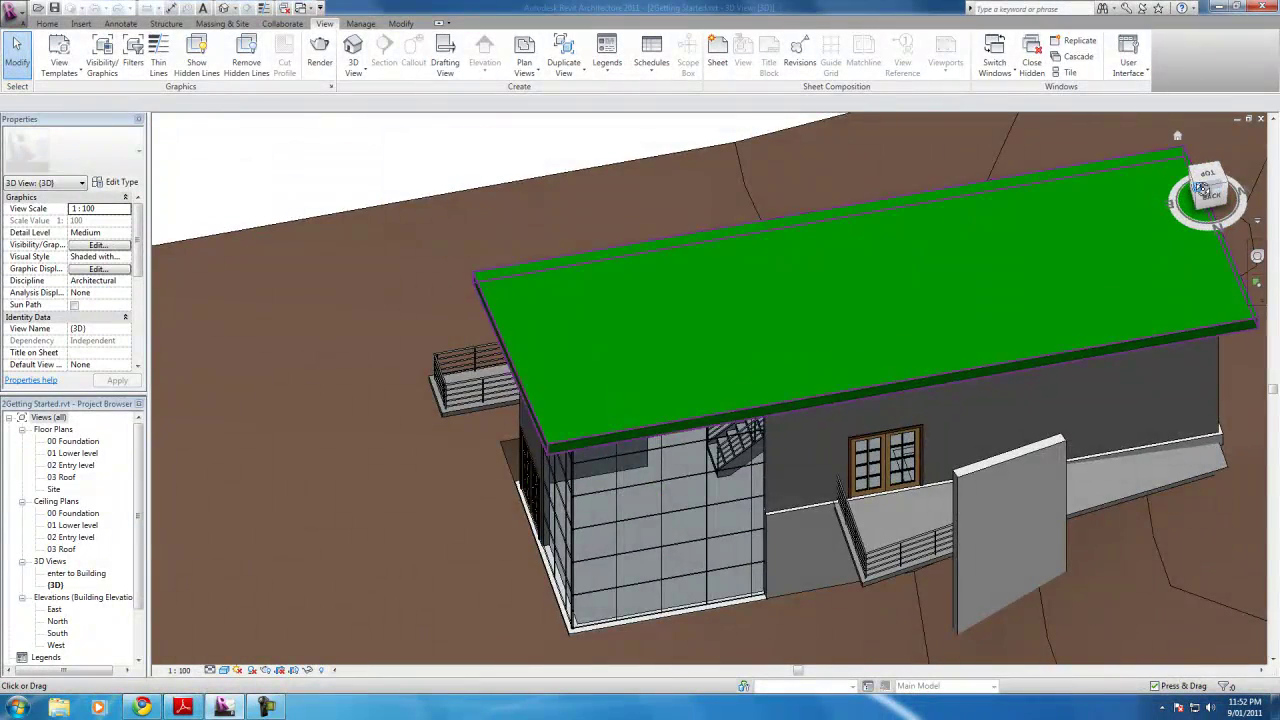
{"action": "left_click", "coordinate": [1210, 208]}
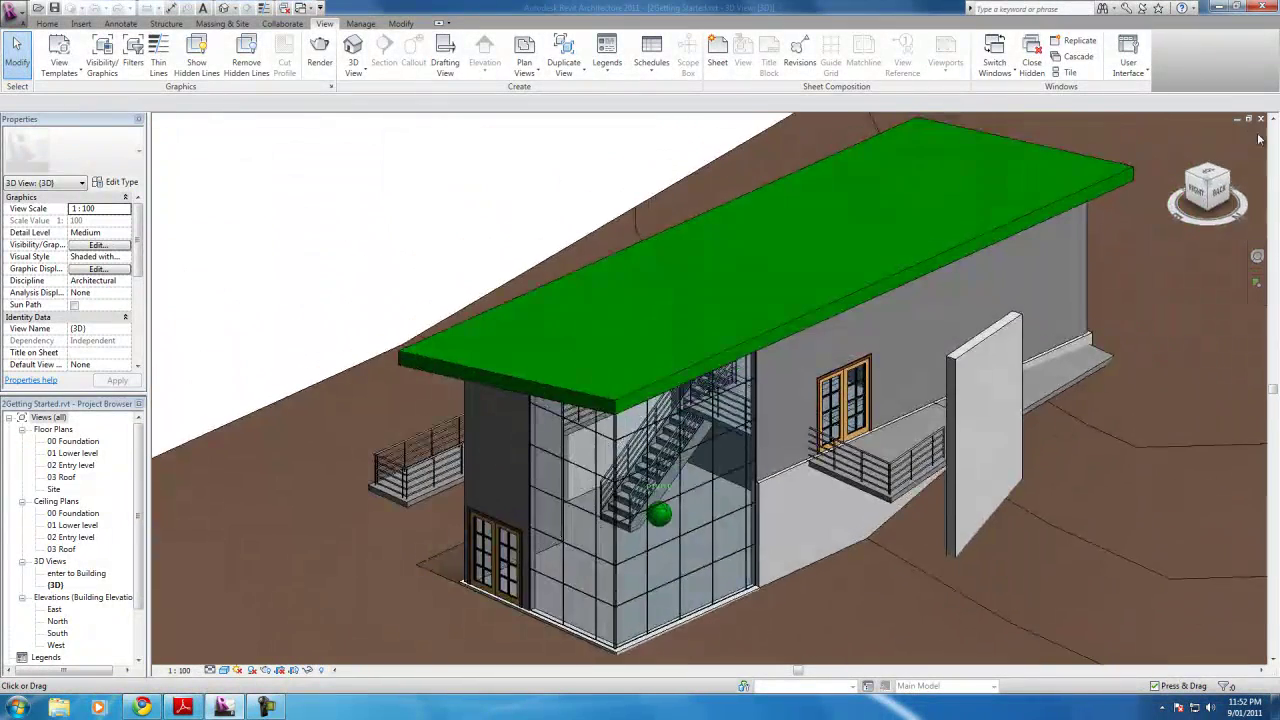
{"action": "left_click", "coordinate": [1207, 182]}
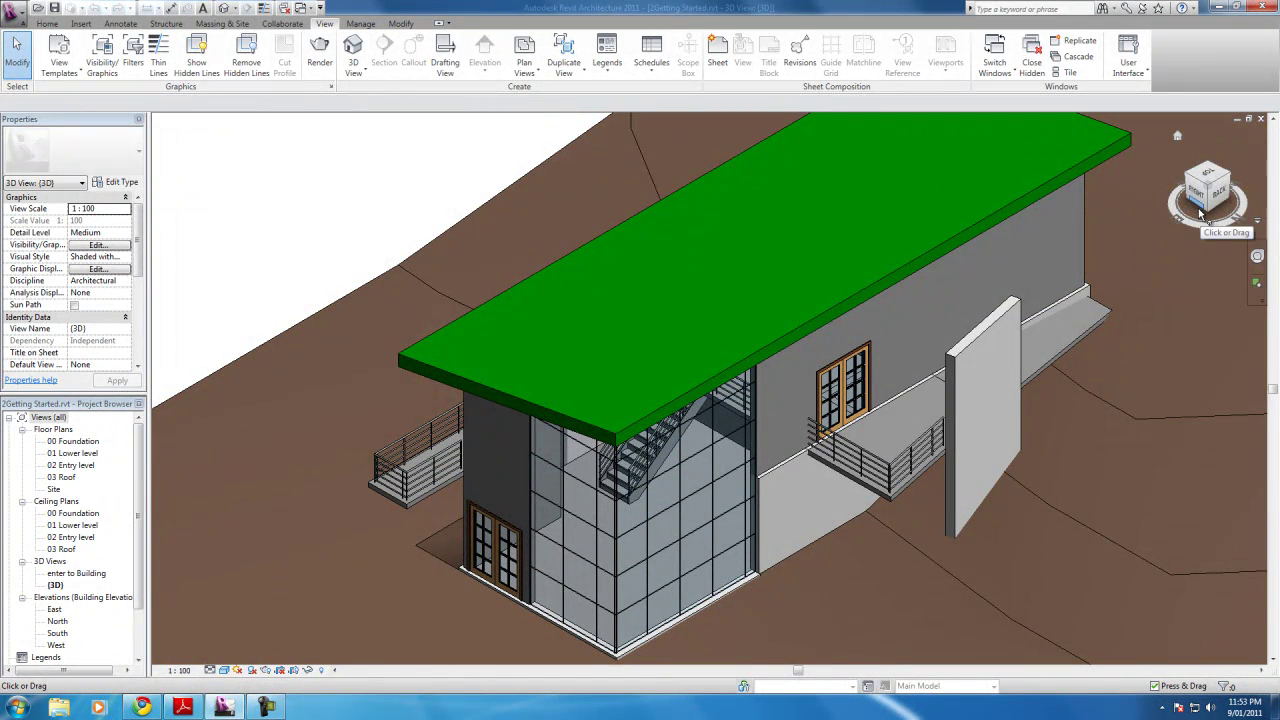
Step: Open the 03 Roof floor plan, zoom in and select the green roof
{"action": "double_click", "coordinate": [64, 480]}
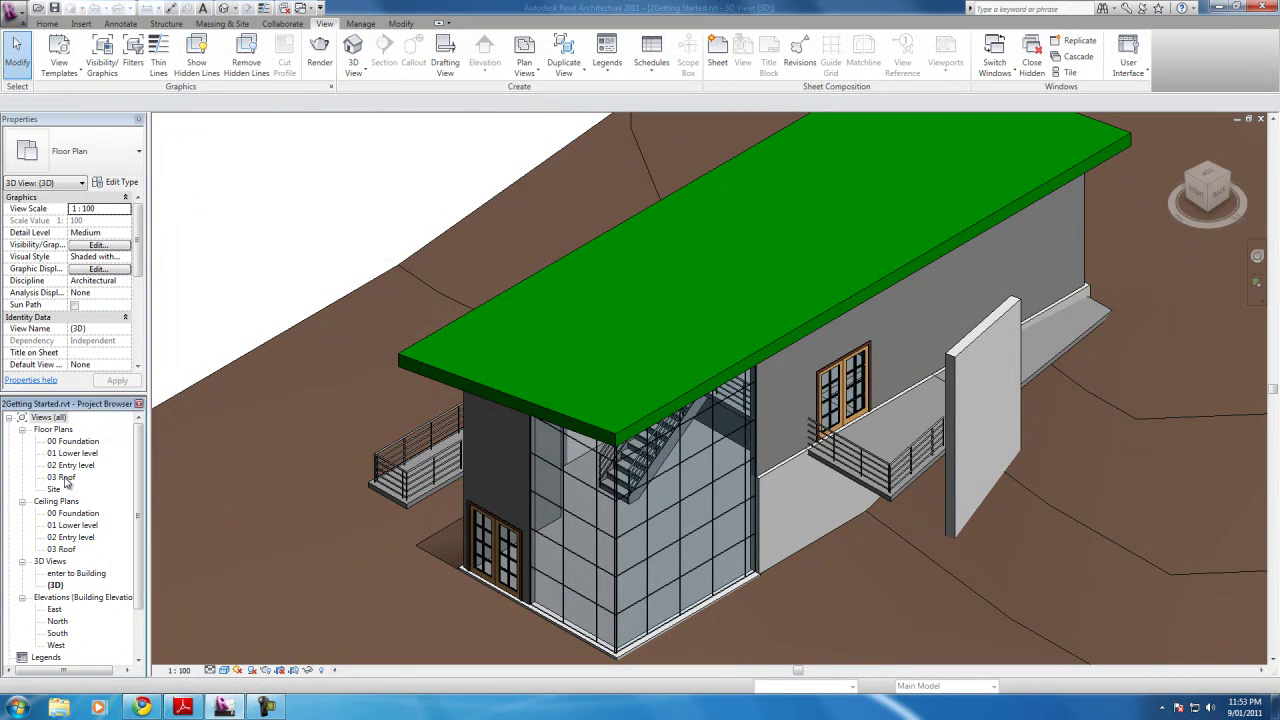
{"action": "scroll", "coordinate": [740, 505], "scroll_direction": "up", "scroll_amount": 3}
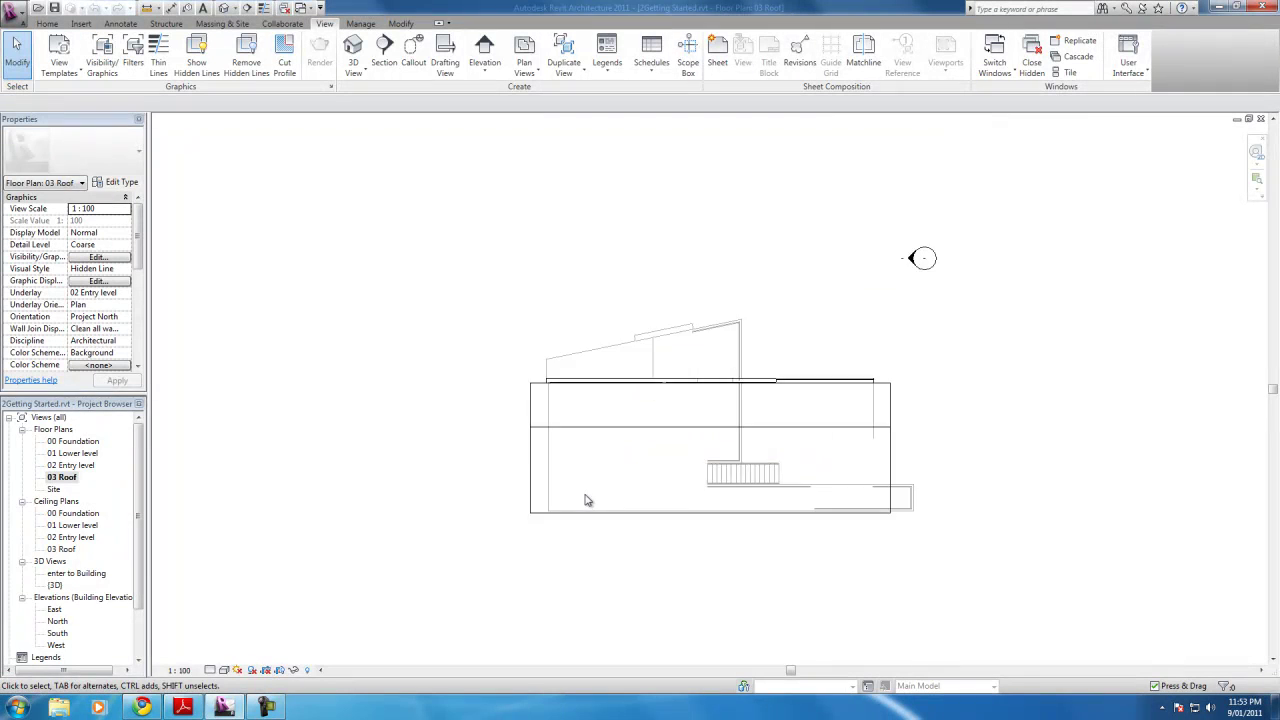
{"action": "scroll", "coordinate": [588, 498], "scroll_direction": "up", "scroll_amount": 2}
{"action": "scroll", "coordinate": [705, 378], "scroll_direction": "up", "scroll_amount": 2}
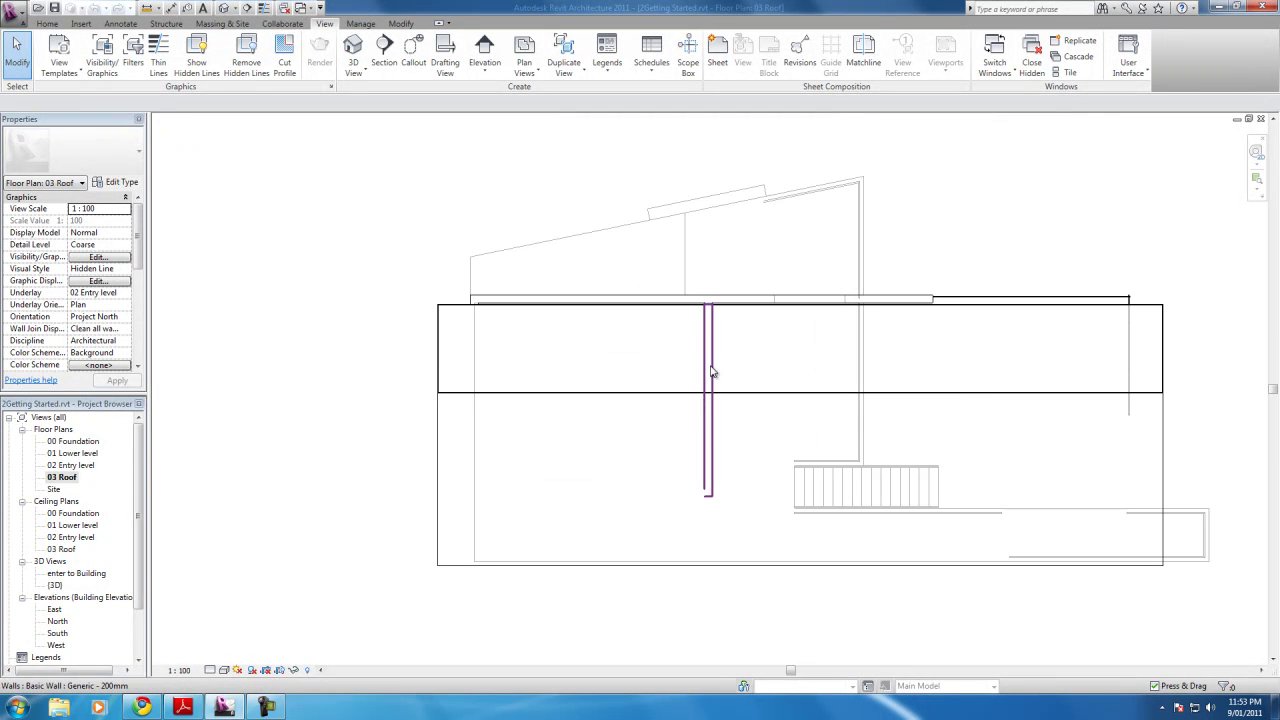
{"action": "left_click", "coordinate": [450, 359]}
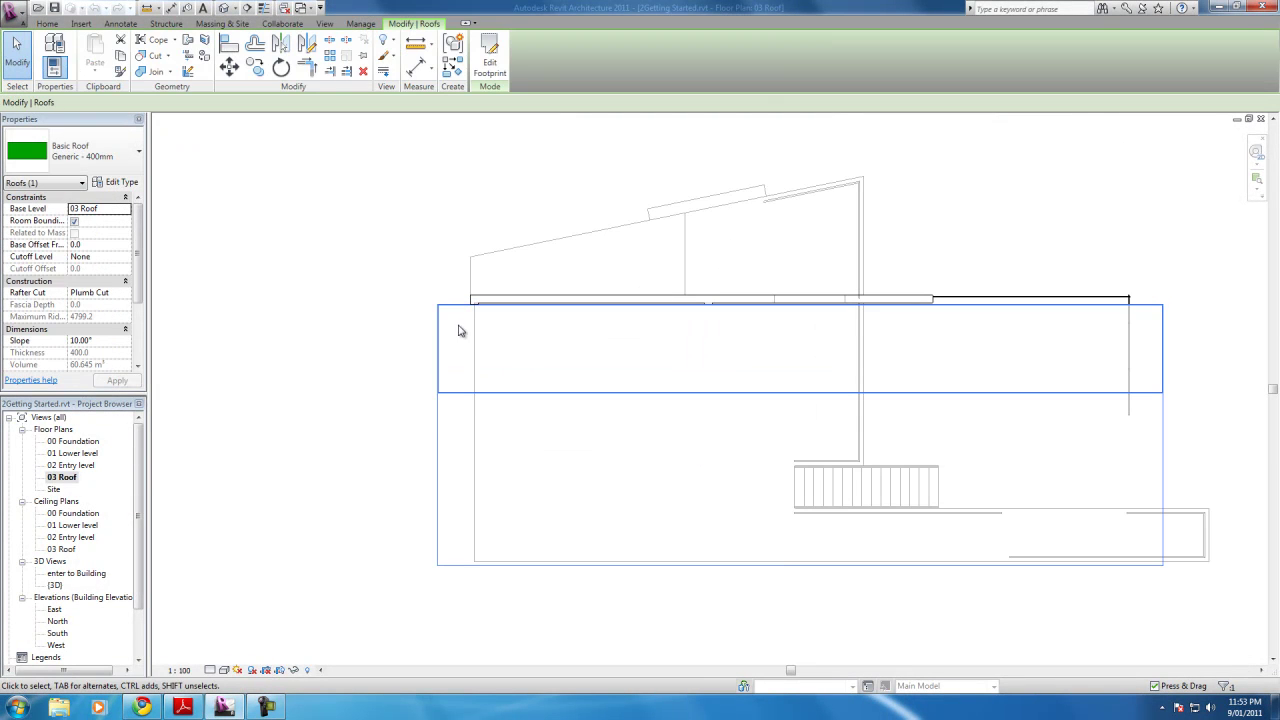
Step: Enter footprint edit mode and split the top footprint line at the wall corner
{"action": "left_click", "coordinate": [490, 62]}
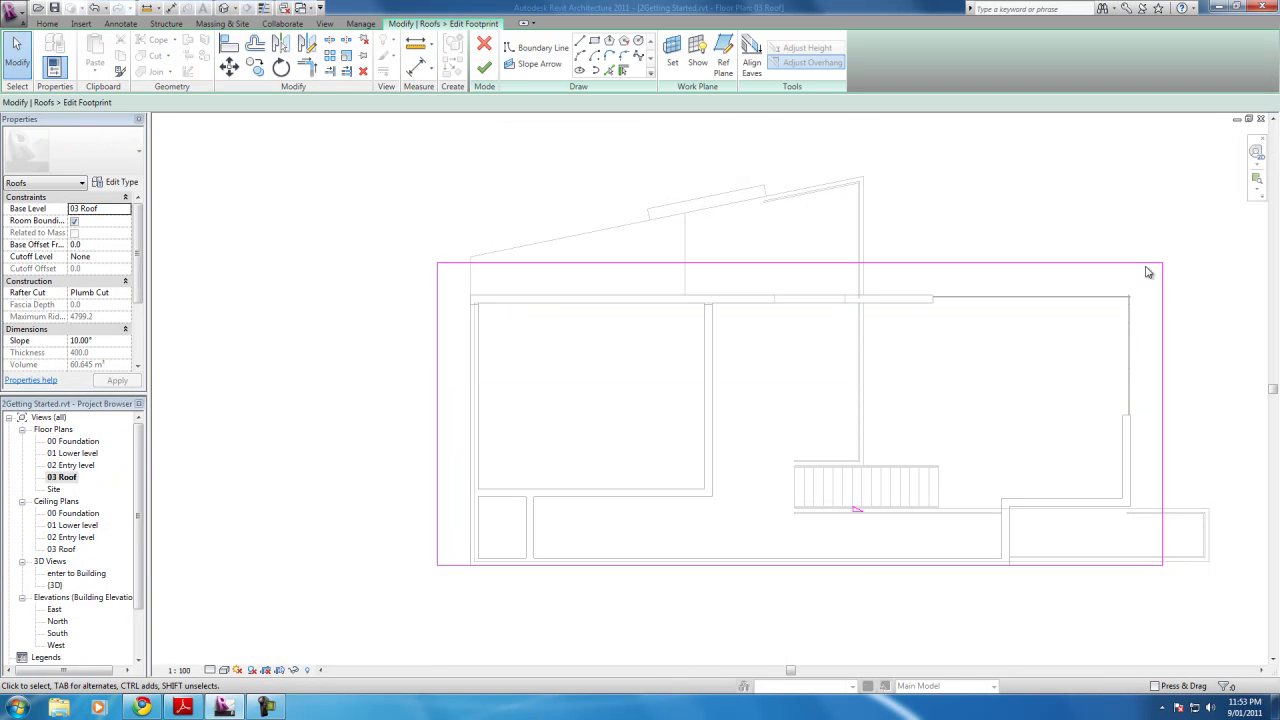
{"action": "scroll", "coordinate": [846, 126], "scroll_direction": "up", "scroll_amount": 2}
{"action": "scroll", "coordinate": [835, 479], "scroll_direction": "down", "scroll_amount": 1}
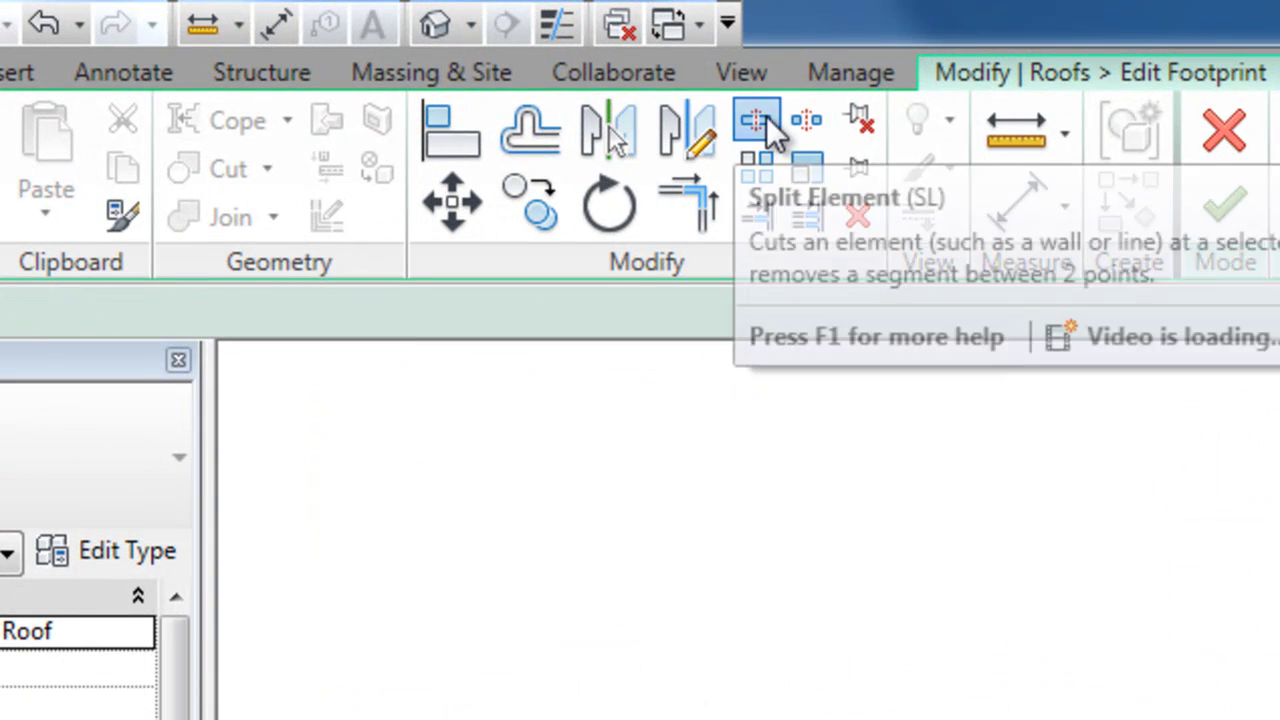
{"action": "left_click", "coordinate": [766, 118]}
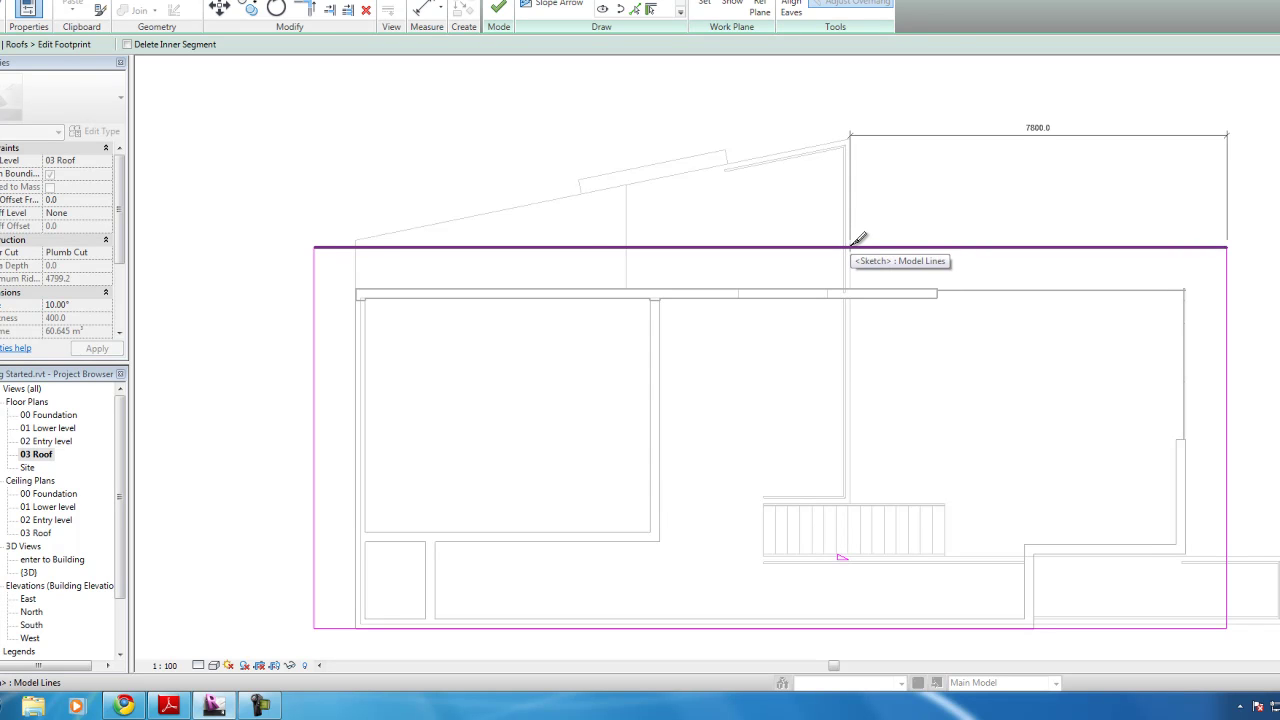
{"action": "scroll", "coordinate": [858, 238], "scroll_direction": "up", "scroll_amount": 2}
{"action": "scroll", "coordinate": [852, 250], "scroll_direction": "up", "scroll_amount": 2}
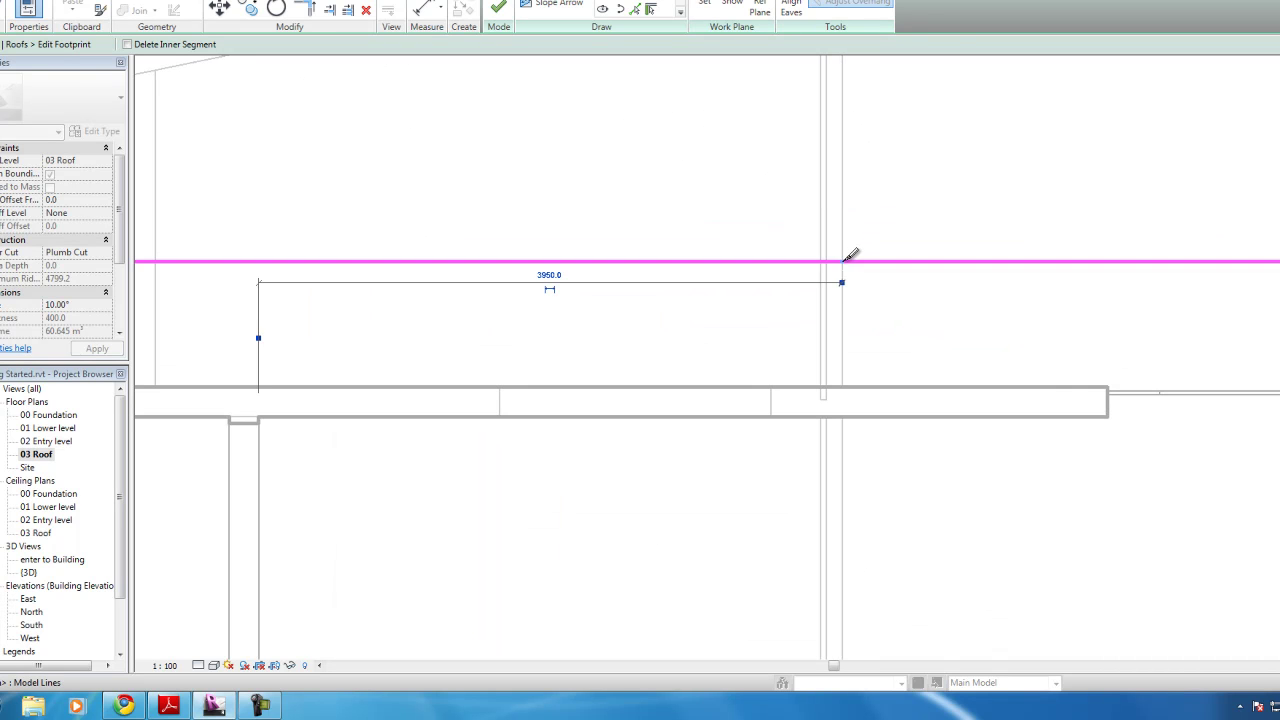
{"action": "scroll", "coordinate": [842, 242], "scroll_direction": "down", "scroll_amount": 2}
{"action": "scroll", "coordinate": [845, 285], "scroll_direction": "down", "scroll_amount": 1}
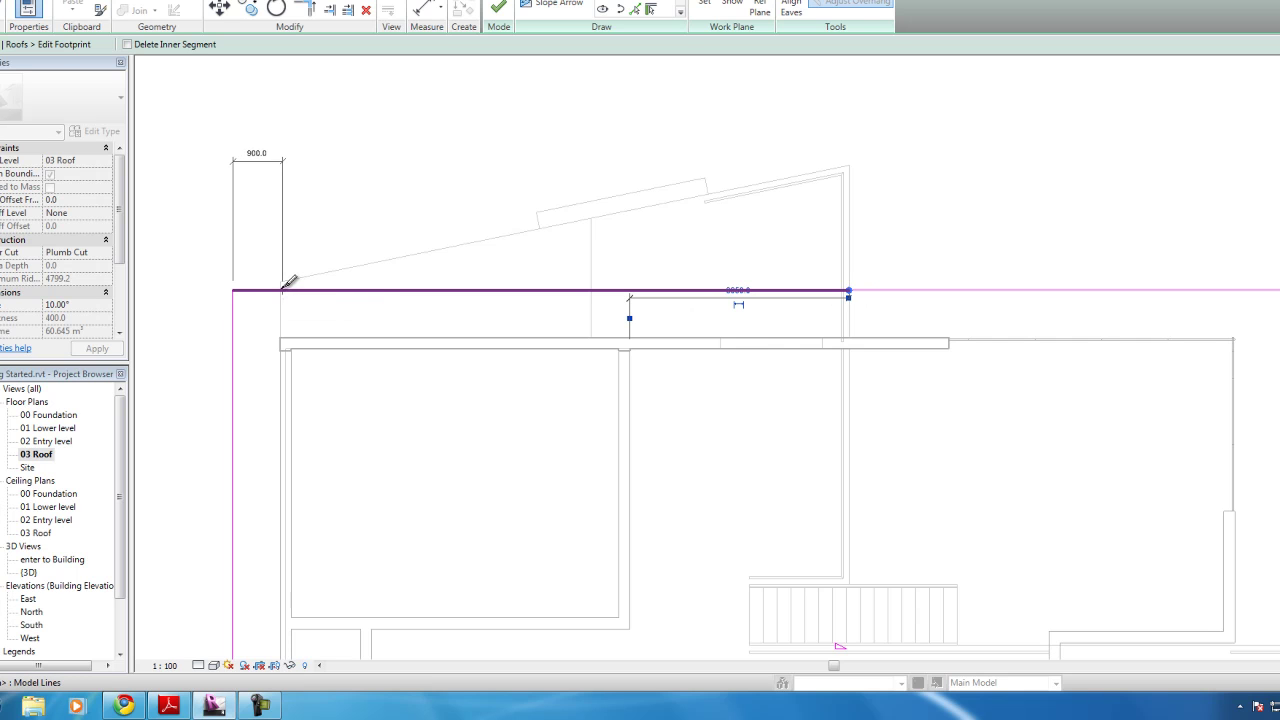
{"action": "scroll", "coordinate": [283, 281], "scroll_direction": "up", "scroll_amount": 2}
{"action": "scroll", "coordinate": [283, 277], "scroll_direction": "up", "scroll_amount": 2}
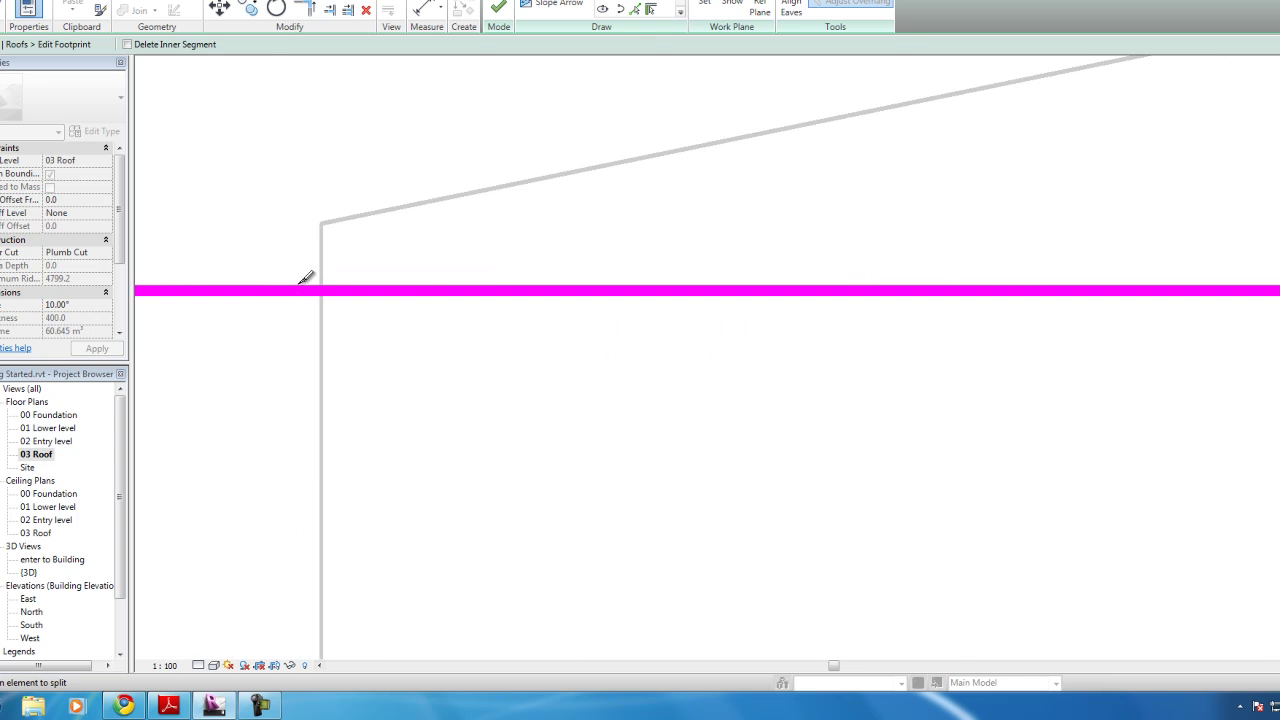
{"action": "left_click", "coordinate": [322, 290]}
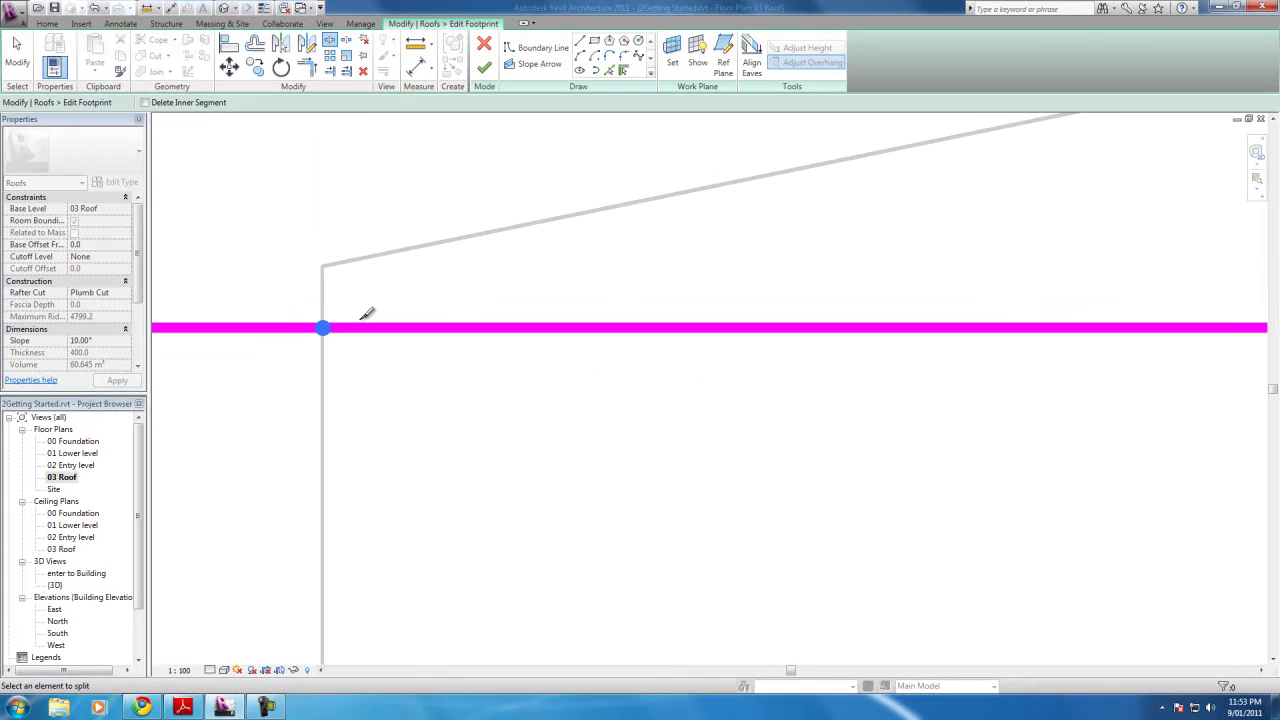
Step: Delete the footprint segment beyond the split point
{"action": "left_click", "coordinate": [24, 57]}
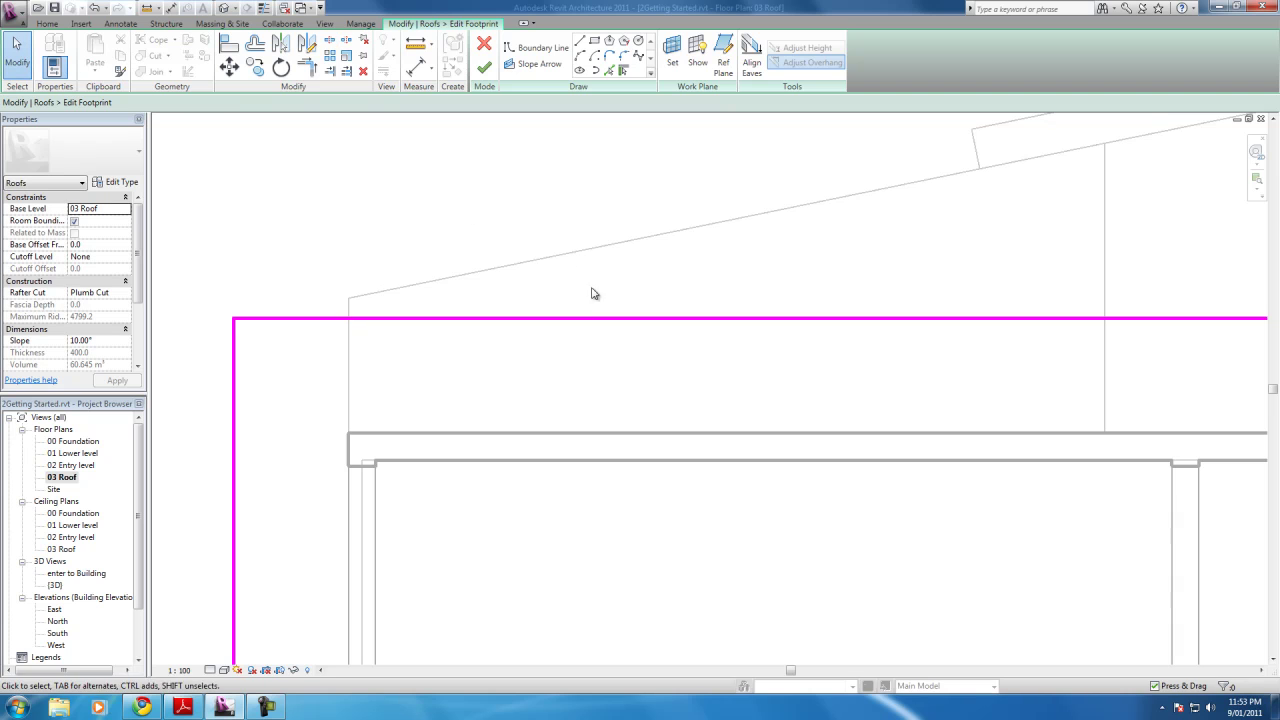
{"action": "left_click", "coordinate": [584, 319]}
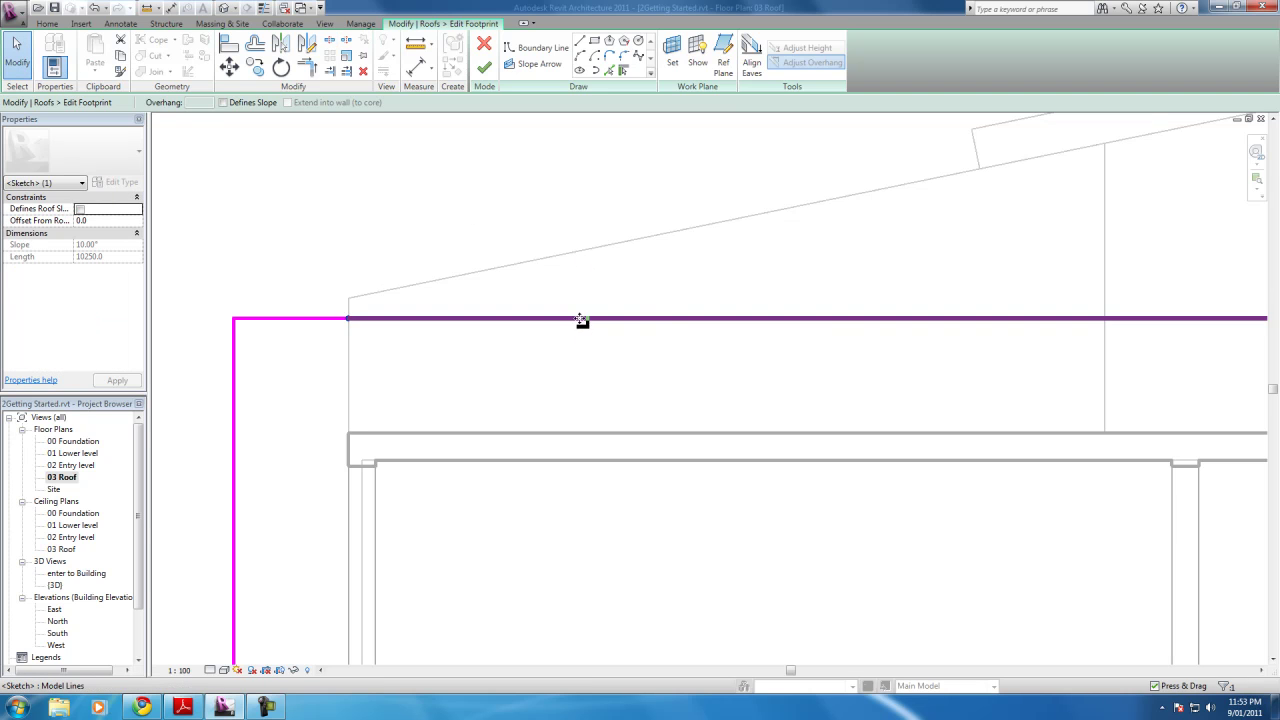
{"action": "key", "text": "Delete"}
{"action": "scroll", "coordinate": [233, 334], "scroll_direction": "down", "scroll_amount": 1}
{"action": "scroll", "coordinate": [233, 334], "scroll_direction": "down", "scroll_amount": 1}
{"action": "scroll", "coordinate": [280, 326], "scroll_direction": "down", "scroll_amount": 2}
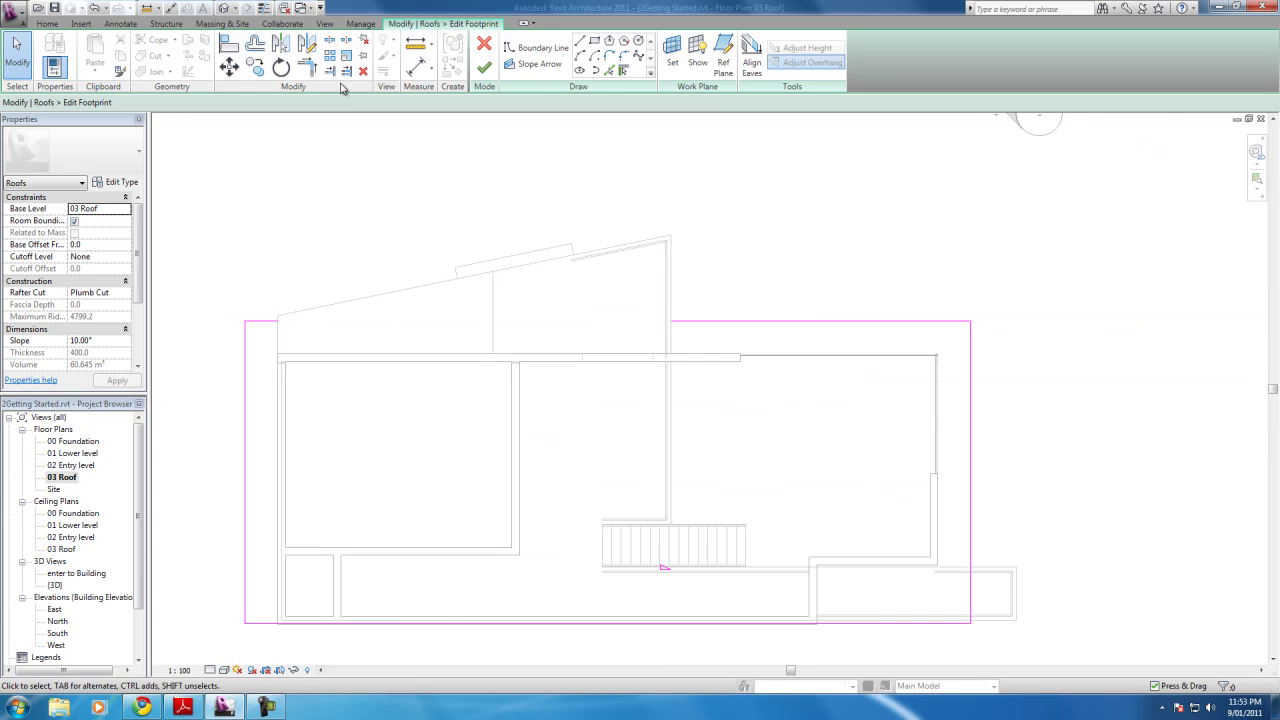
Step: Draw boundary lines up the footprint's right end toward the top-right corner
{"action": "left_click", "coordinate": [580, 47]}
{"action": "scroll", "coordinate": [660, 200], "scroll_direction": "up", "scroll_amount": 2}
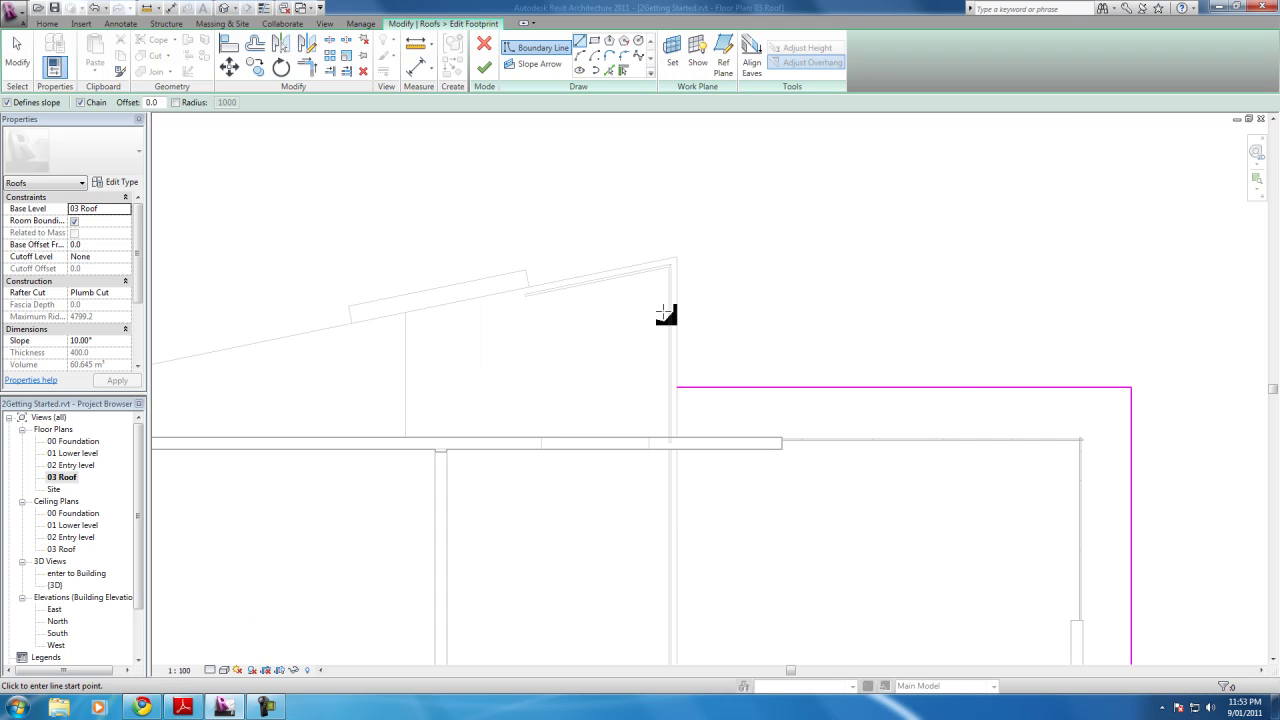
{"action": "left_click", "coordinate": [679, 389]}
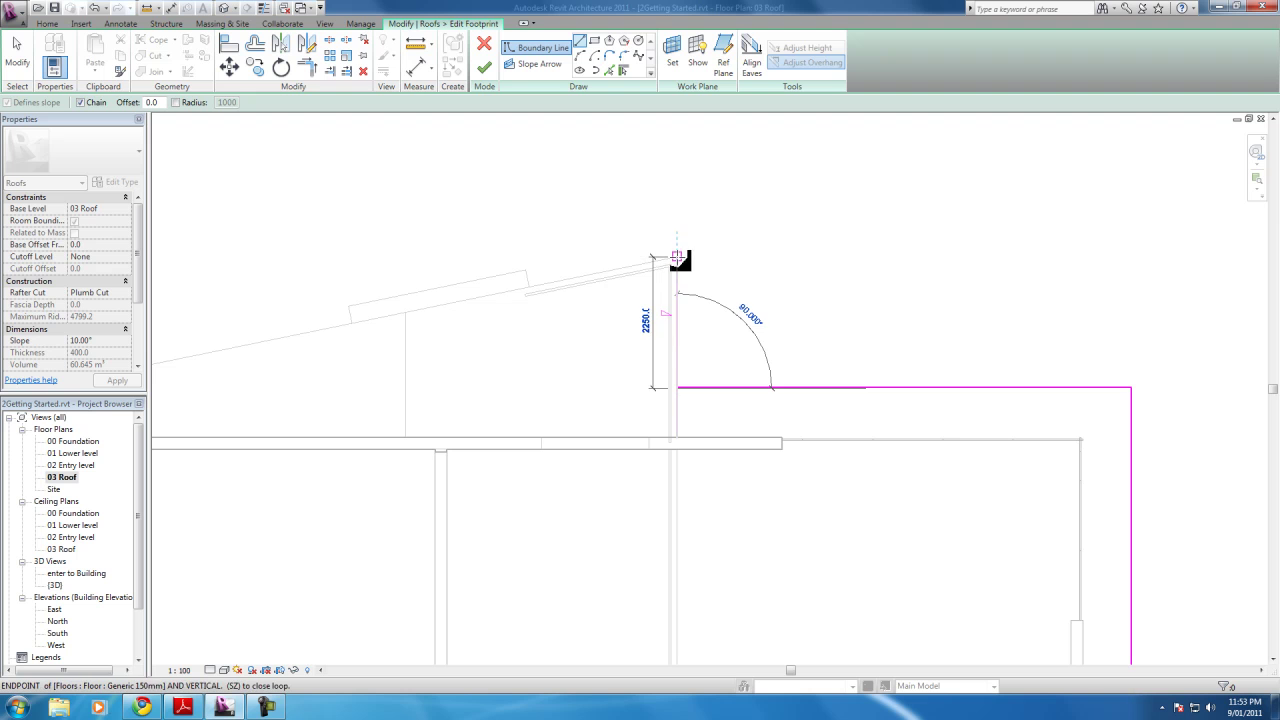
{"action": "left_click", "coordinate": [679, 258]}
{"action": "scroll", "coordinate": [476, 313], "scroll_direction": "down", "scroll_amount": 1}
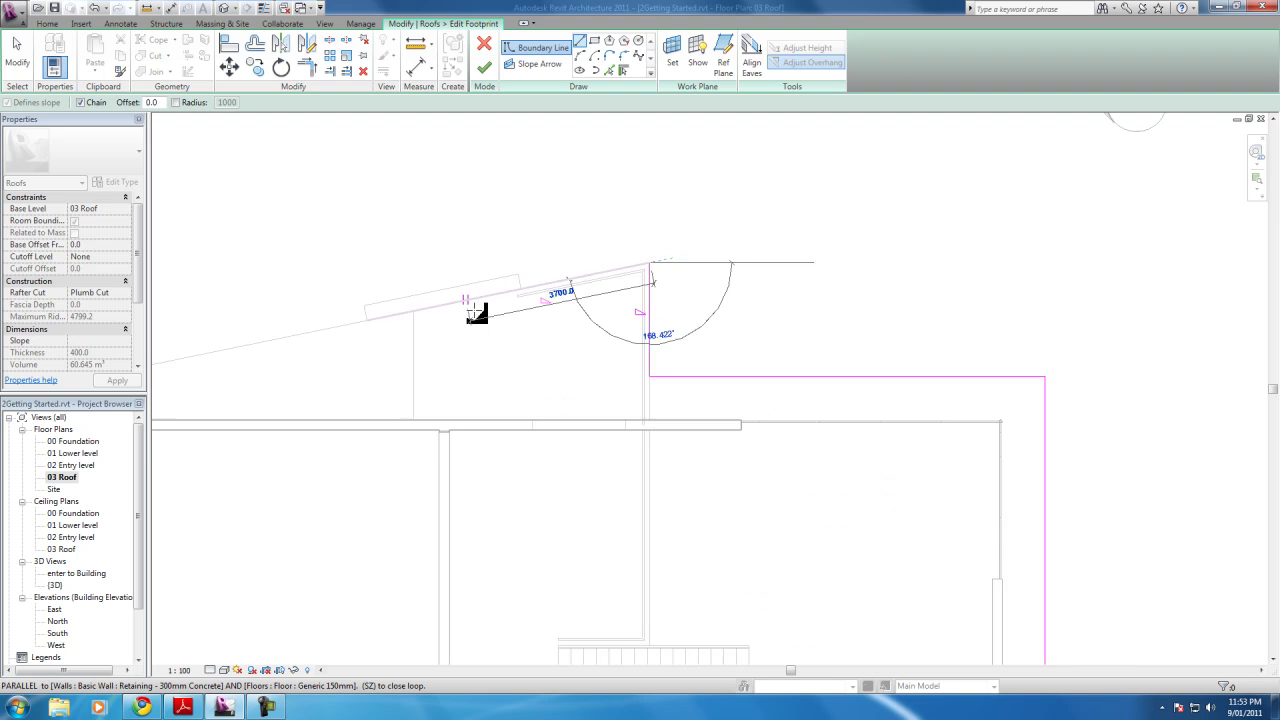
{"action": "scroll", "coordinate": [476, 313], "scroll_direction": "down", "scroll_amount": 1}
{"action": "scroll", "coordinate": [470, 300], "scroll_direction": "down", "scroll_amount": 1}
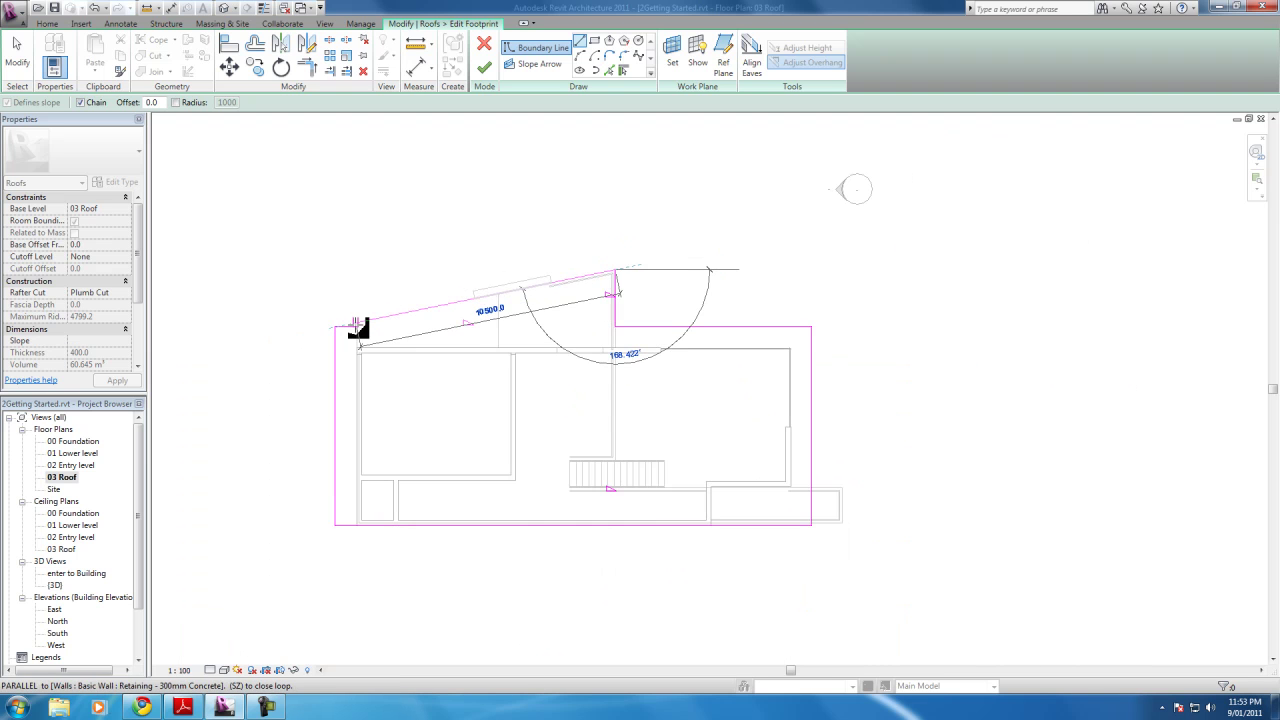
{"action": "scroll", "coordinate": [347, 330], "scroll_direction": "up", "scroll_amount": 2}
{"action": "scroll", "coordinate": [349, 331], "scroll_direction": "up", "scroll_amount": 2}
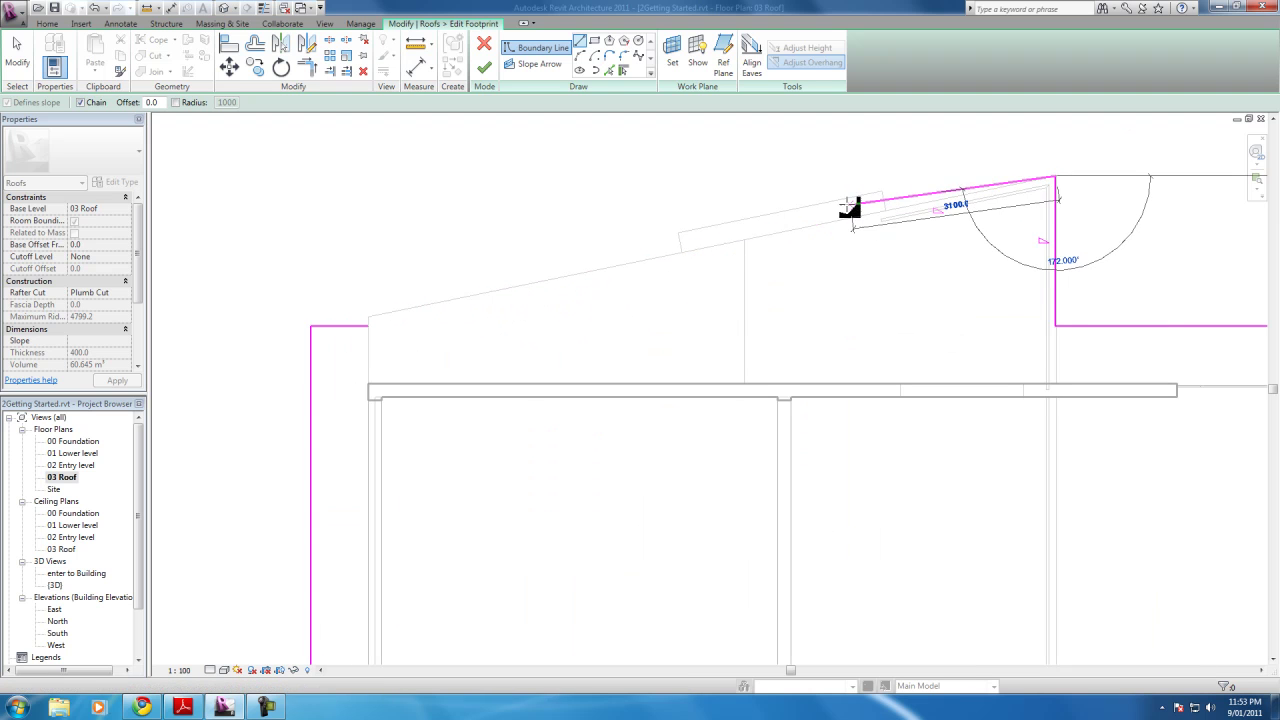
{"action": "left_click", "coordinate": [1057, 158]}
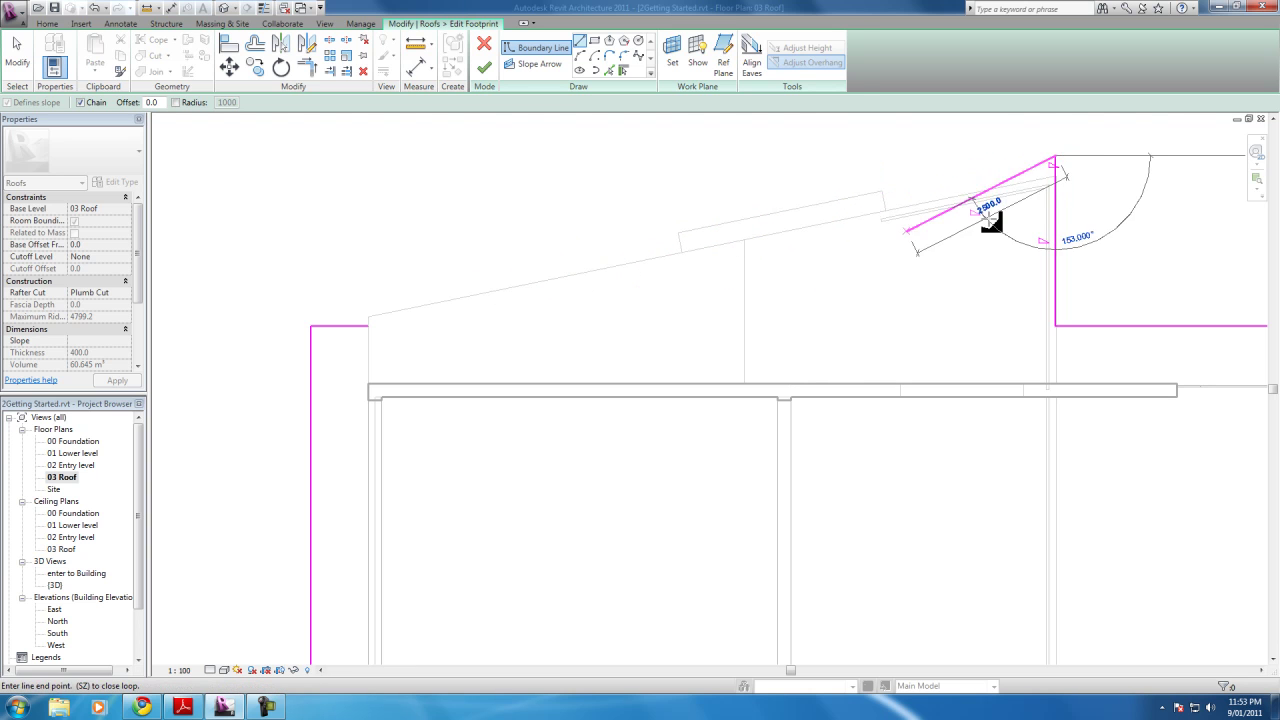
Step: Draw the slanted edge from the top-right endpoint to the roof's left corner over the entry
{"action": "key", "text": "Escape"}
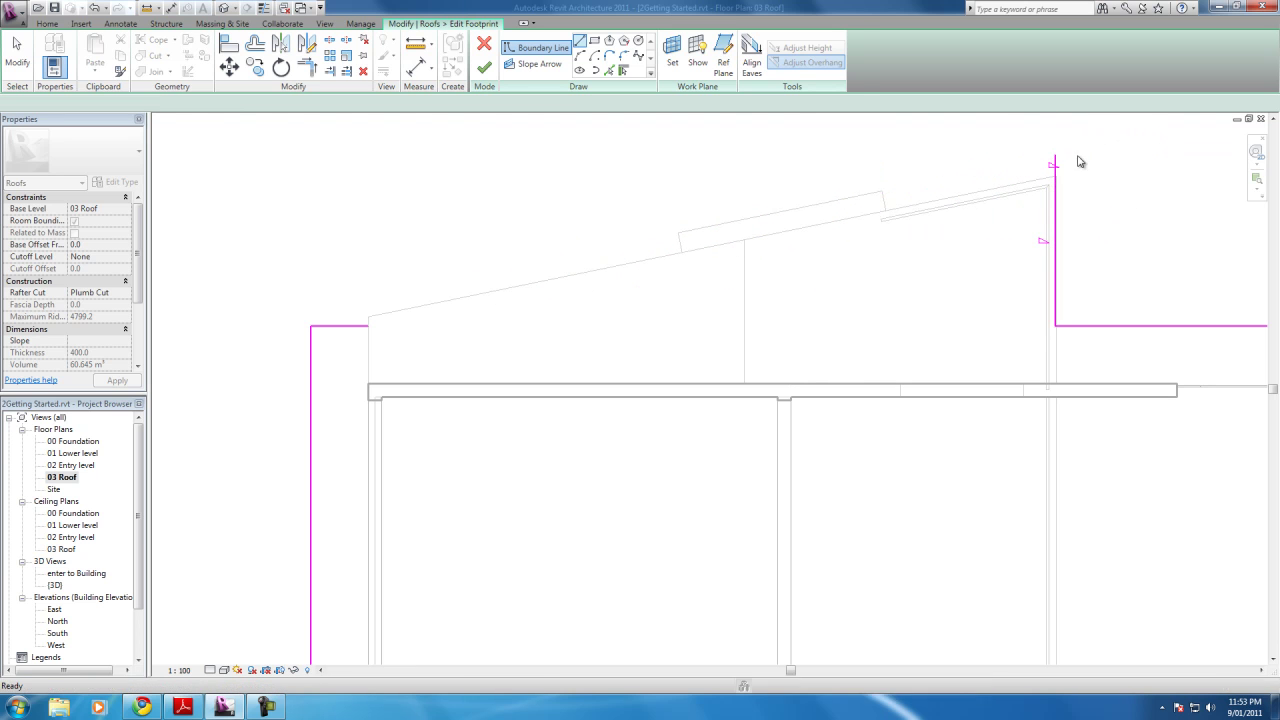
{"action": "key", "text": "Escape"}
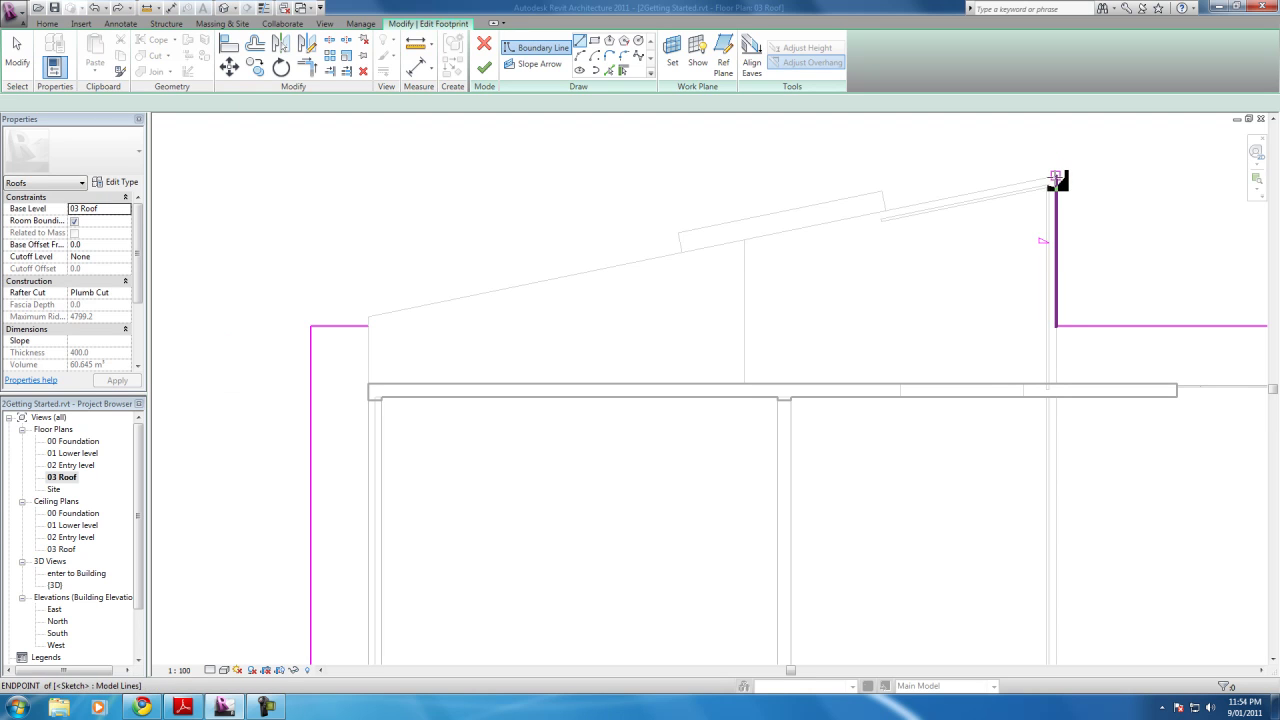
{"action": "left_click", "coordinate": [1056, 179]}
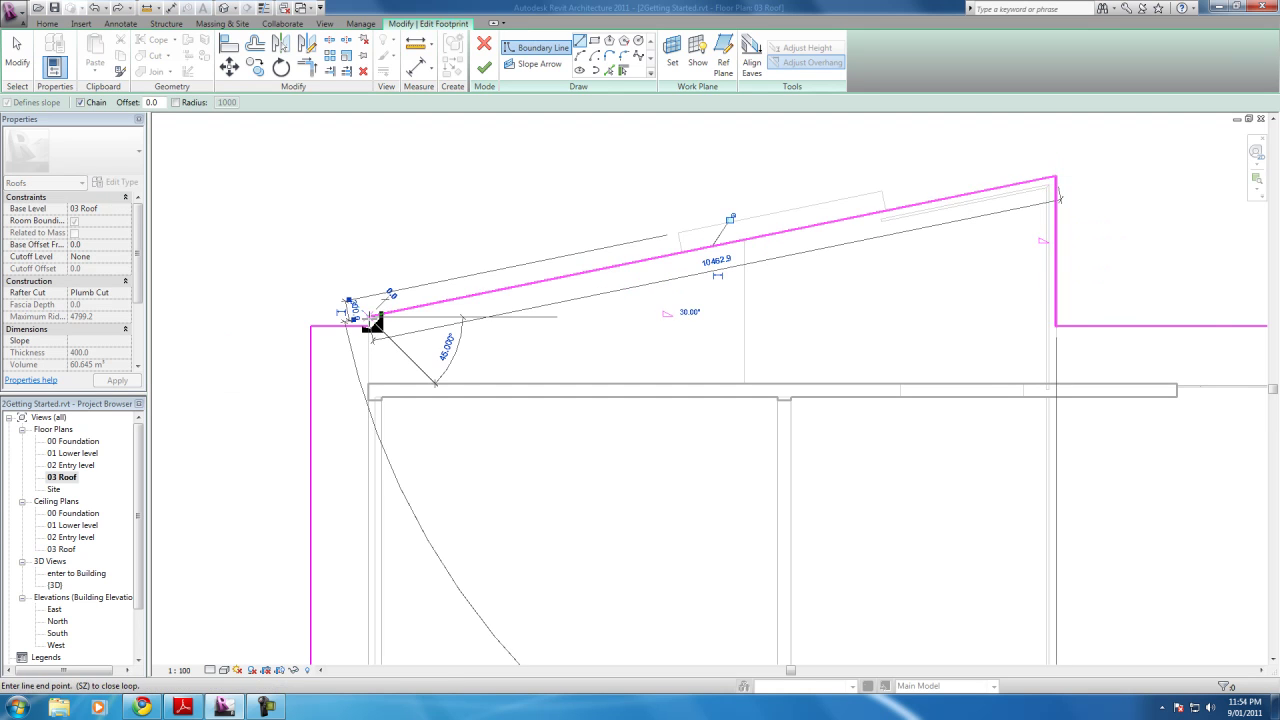
{"action": "left_click", "coordinate": [372, 322]}
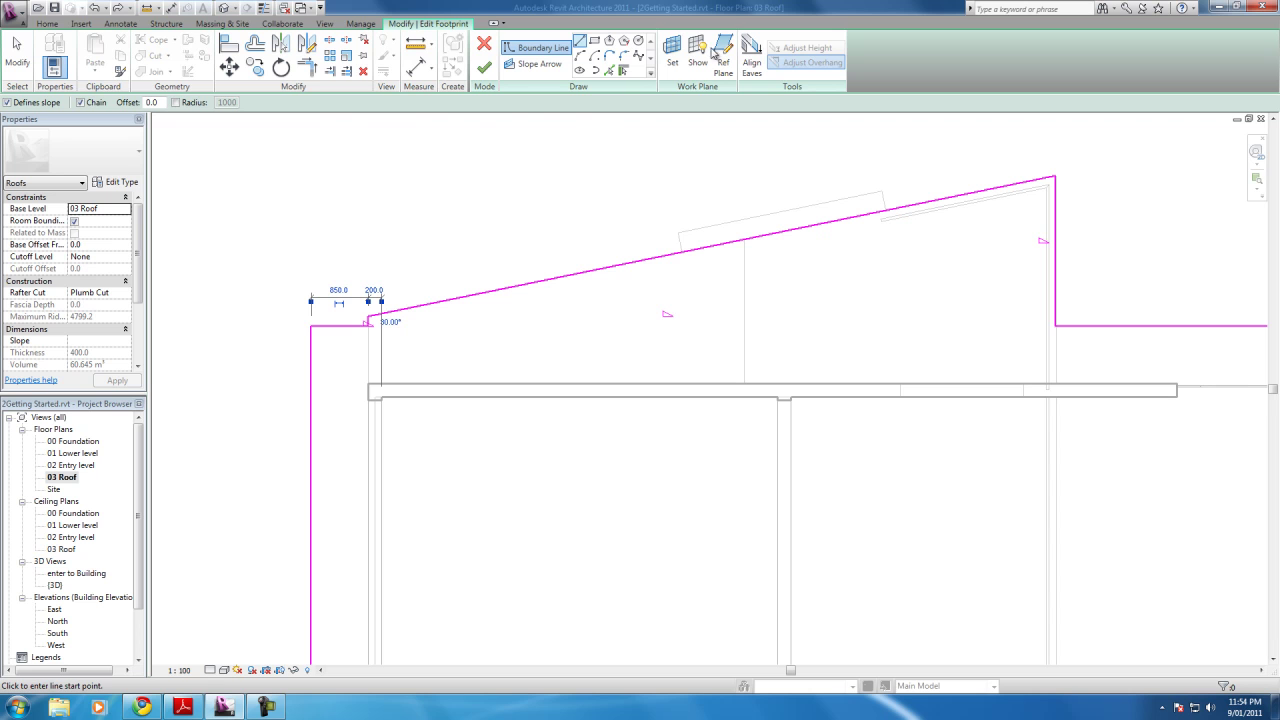
Step: Finish the footprint edit and open the 3D view of the house
{"action": "left_click", "coordinate": [487, 70]}
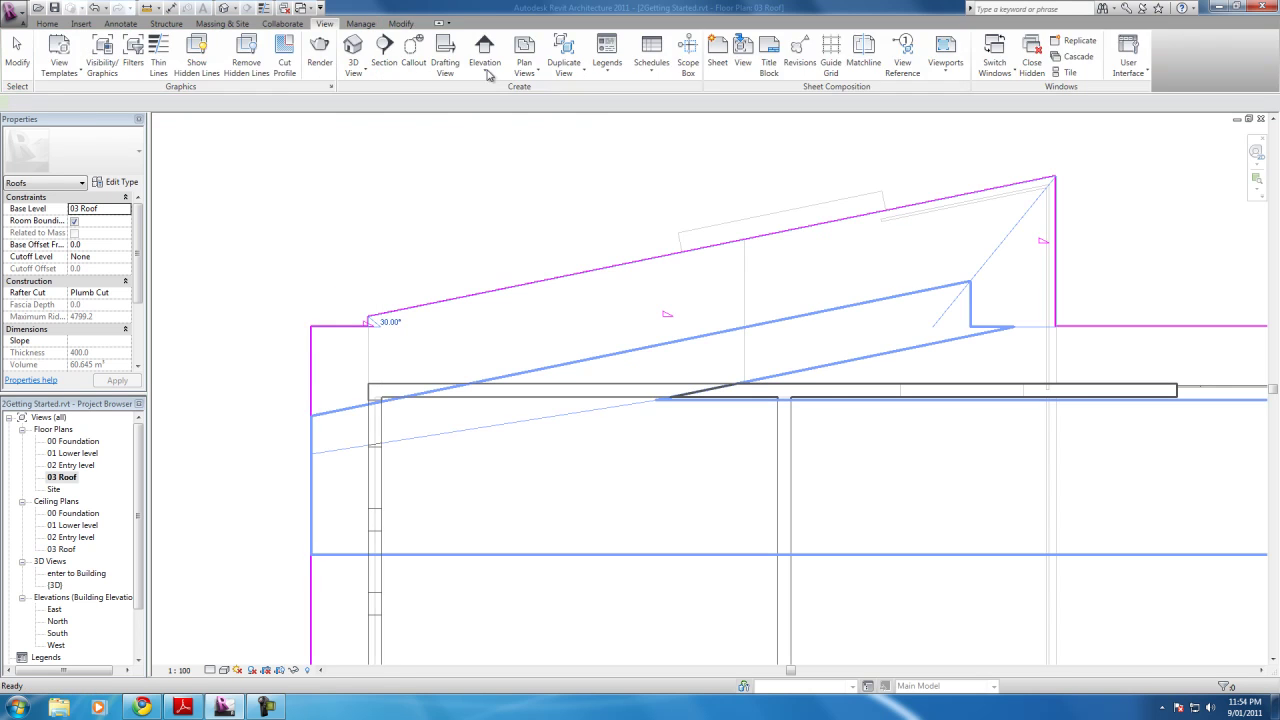
{"action": "left_click", "coordinate": [325, 24]}
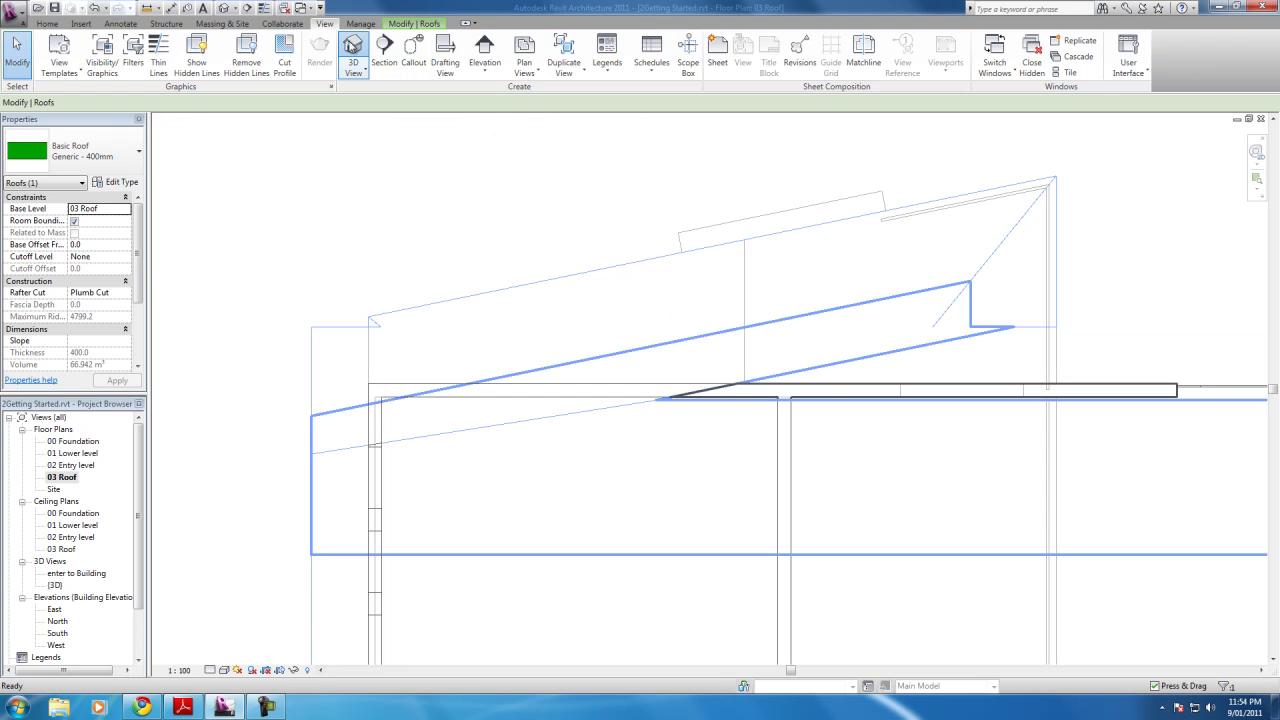
{"action": "left_click", "coordinate": [352, 47]}
Step: Orbit and zoom the 3D view to inspect the enlarged roof over the entry
{"action": "mouse_move", "coordinate": [386, 271]}
{"action": "middle_mouse_down", "text": "shift"}
{"action": "mouse_move", "coordinate": [1079, 168]}
{"action": "mouse_move", "coordinate": [836, 239]}
{"action": "mouse_move", "coordinate": [292, 478]}
{"action": "middle_mouse_up", "text": "shift"}
{"action": "scroll", "coordinate": [885, 397], "scroll_direction": "down", "scroll_amount": 2}
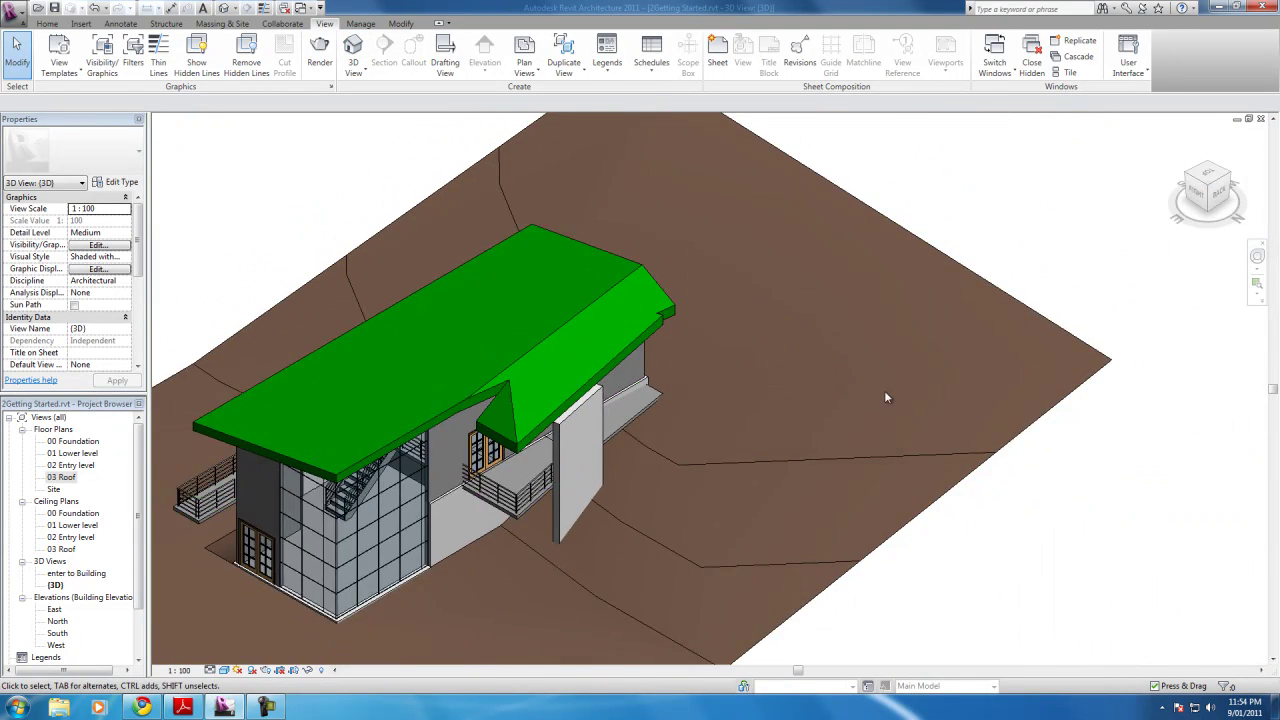
{"action": "scroll", "coordinate": [885, 397], "scroll_direction": "down", "scroll_amount": 1}
{"action": "scroll", "coordinate": [748, 298], "scroll_direction": "up", "scroll_amount": 2}
{"action": "scroll", "coordinate": [748, 298], "scroll_direction": "up", "scroll_amount": 2}
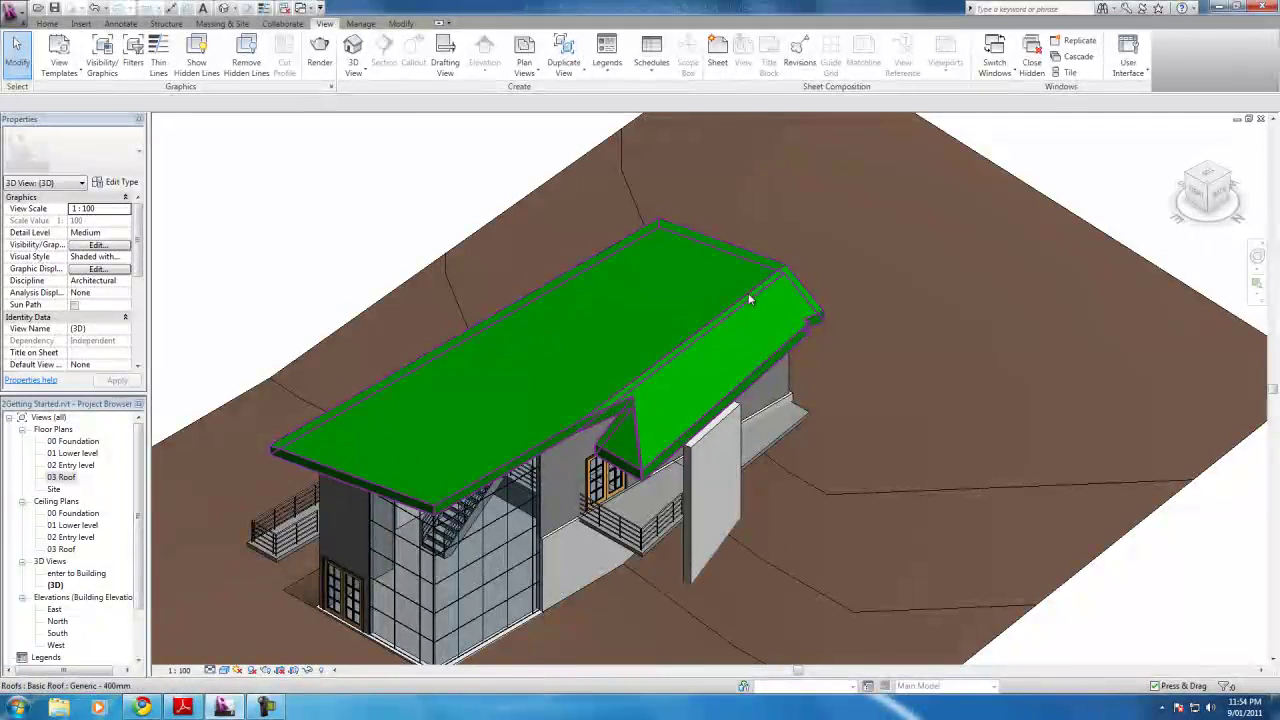
{"action": "scroll", "coordinate": [593, 418], "scroll_direction": "up", "scroll_amount": 2}
{"action": "scroll", "coordinate": [624, 440], "scroll_direction": "up", "scroll_amount": 2}
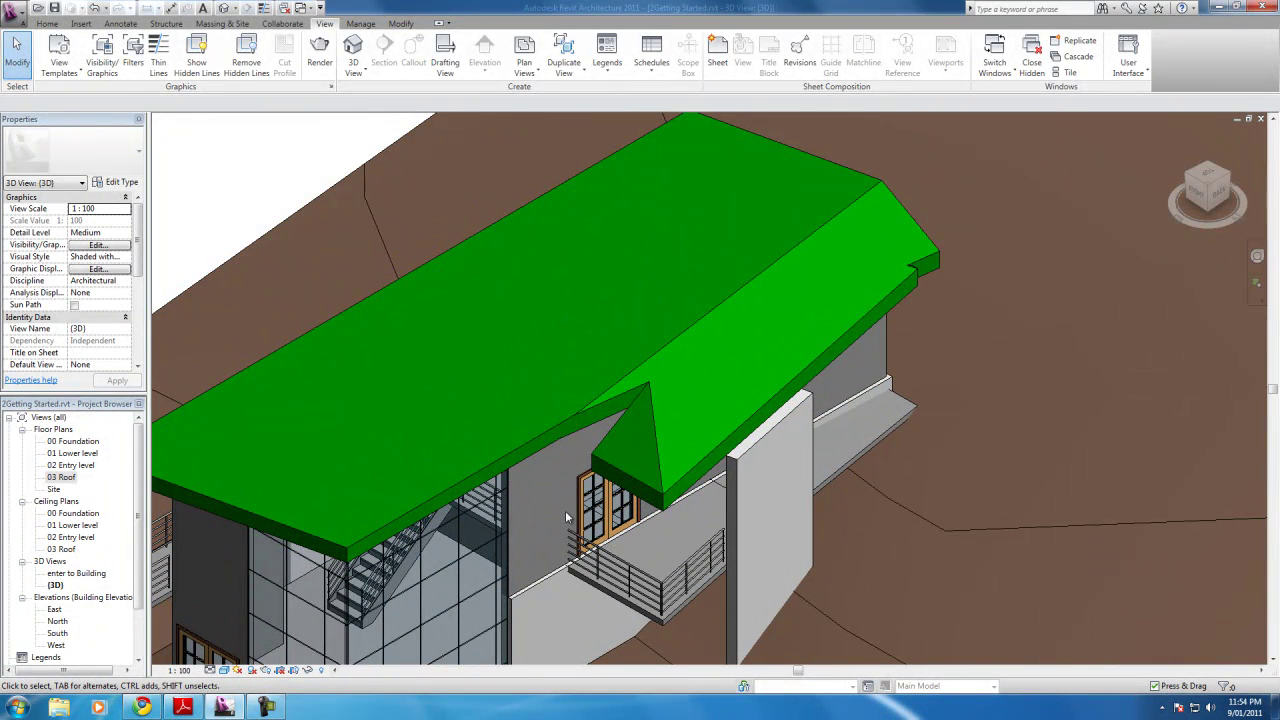
{"action": "scroll", "coordinate": [370, 318], "scroll_direction": "down", "scroll_amount": 2}
{"action": "scroll", "coordinate": [478, 400], "scroll_direction": "up", "scroll_amount": 2}
{"action": "scroll", "coordinate": [732, 334], "scroll_direction": "down", "scroll_amount": 2}
{"action": "scroll", "coordinate": [732, 350], "scroll_direction": "up", "scroll_amount": 2}
Step: Reopen the green roof's footprint for editing on the 03 Roof plan
{"action": "left_click", "coordinate": [642, 379]}
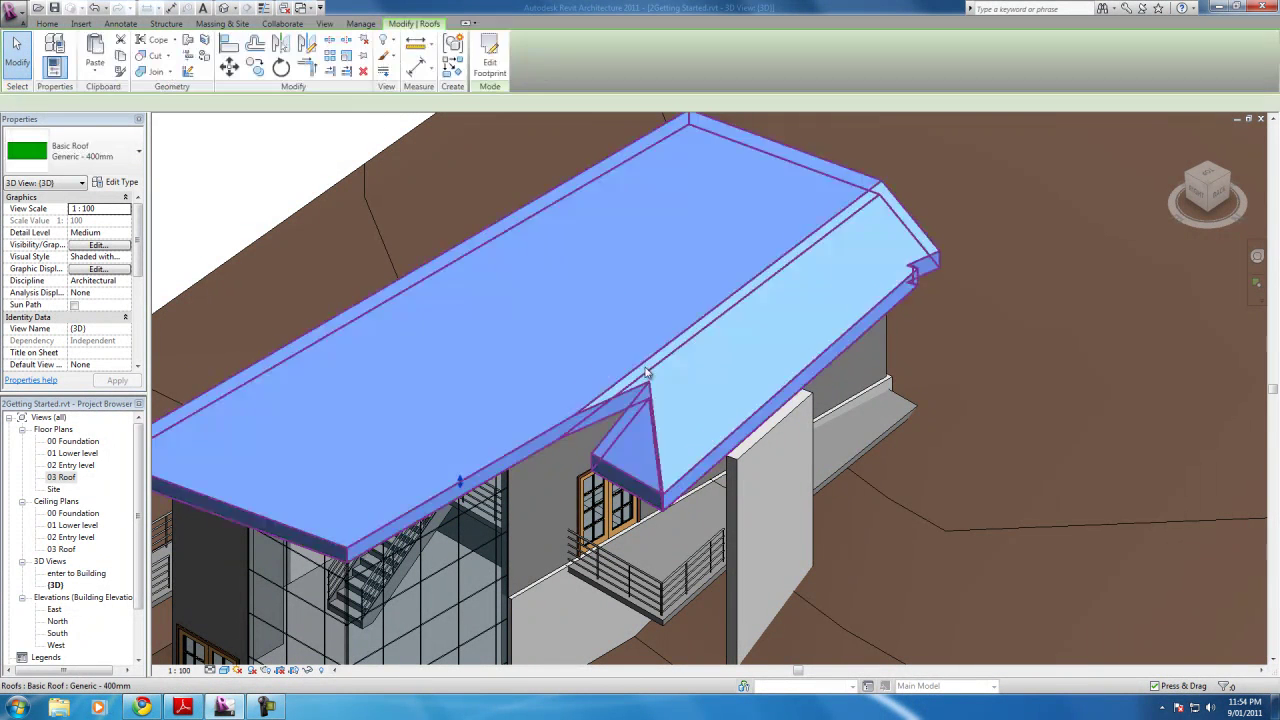
{"action": "left_click", "coordinate": [490, 57]}
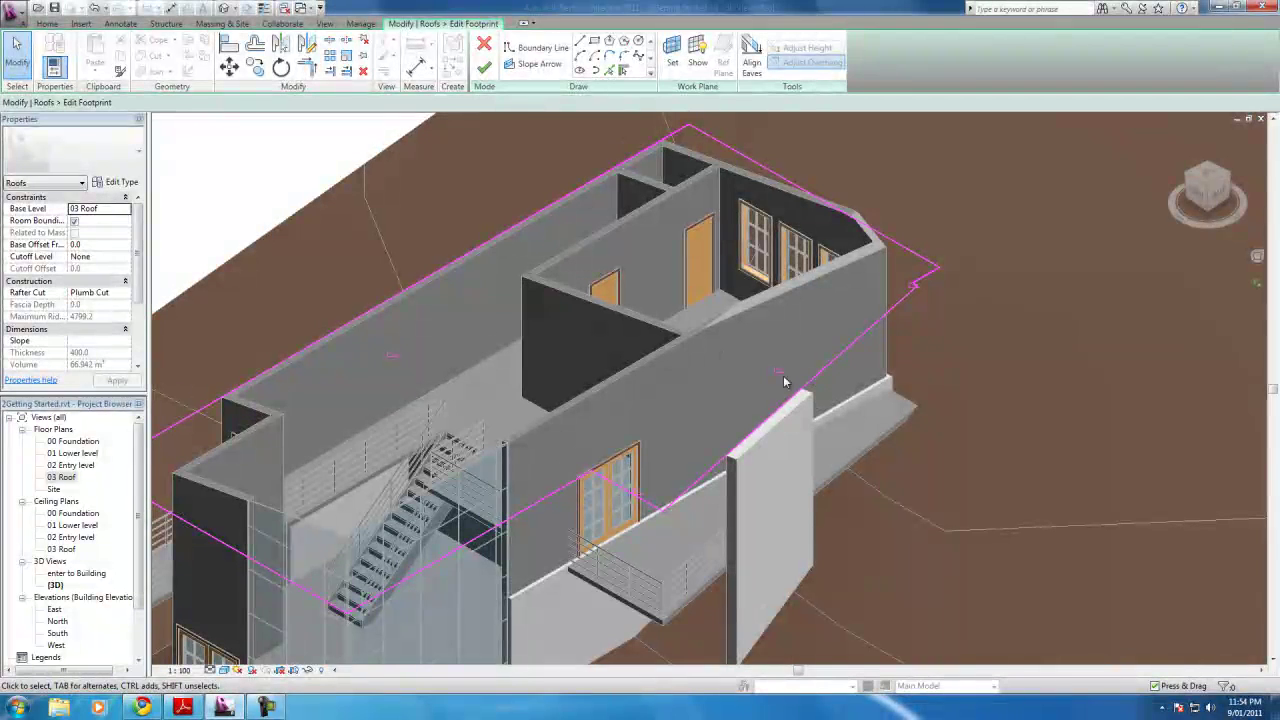
{"action": "double_click", "coordinate": [63, 479]}
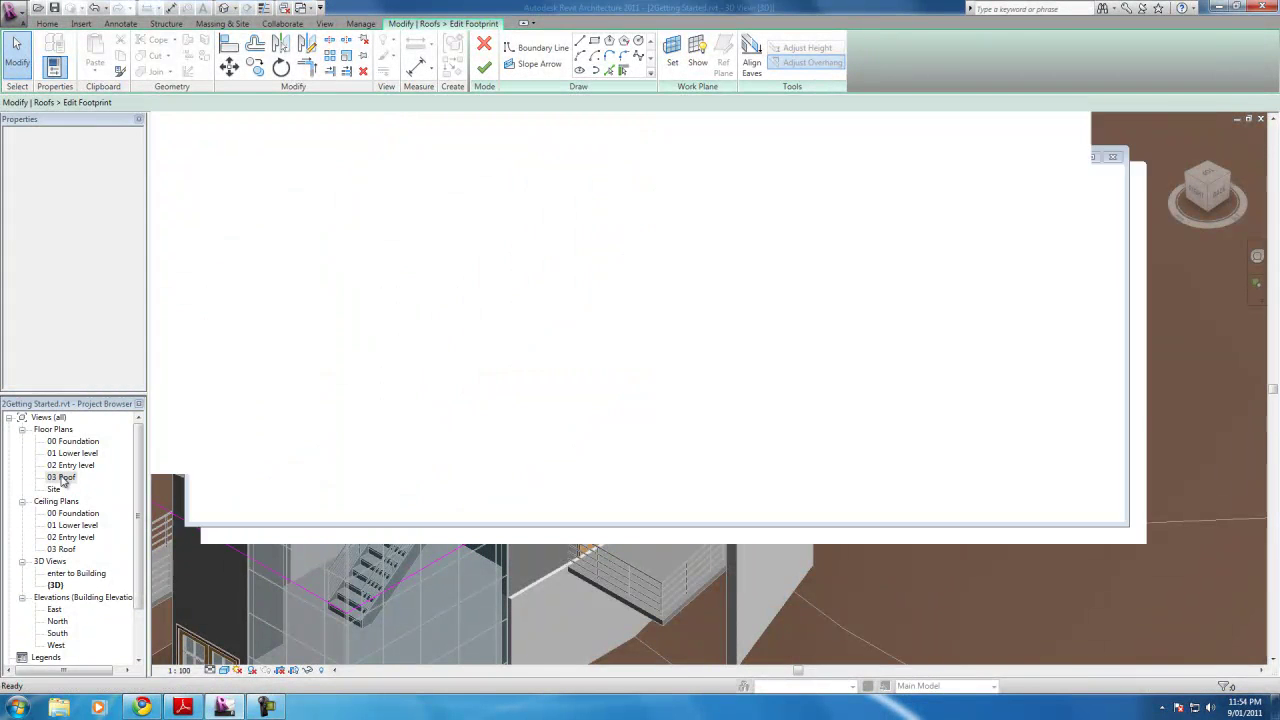
{"action": "scroll", "coordinate": [731, 300], "scroll_direction": "up", "scroll_amount": 1}
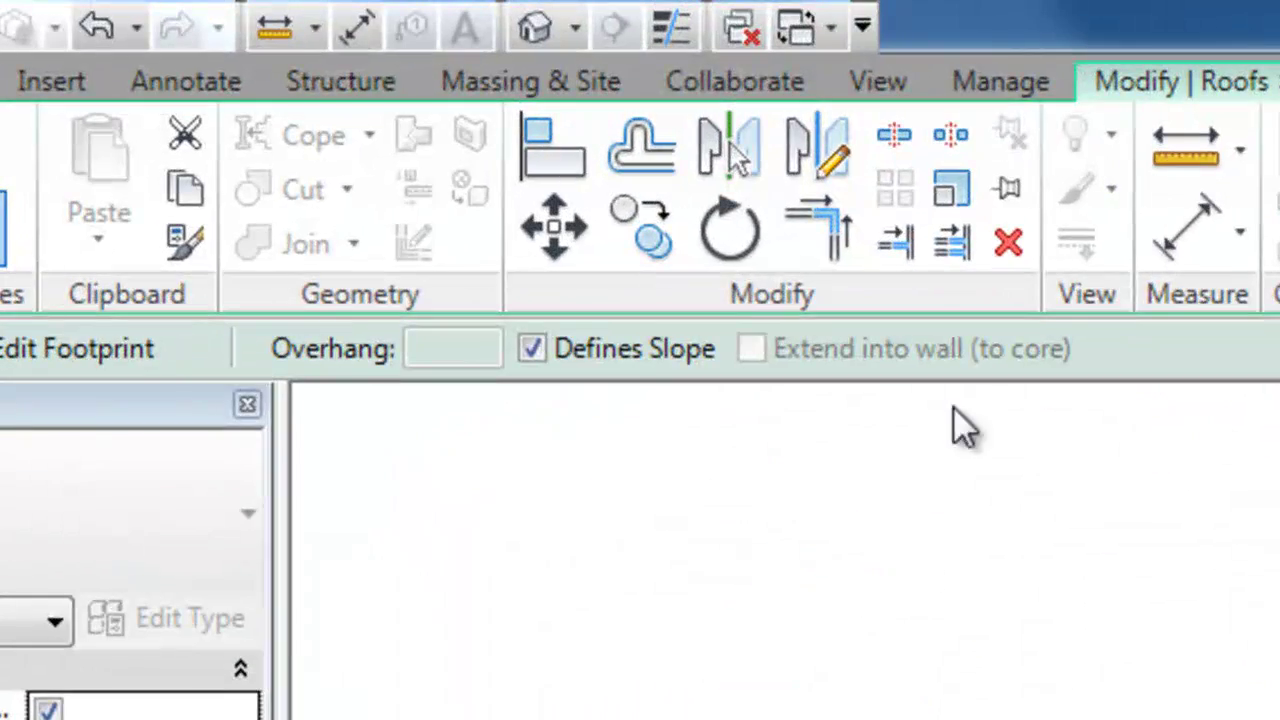
Step: Uncheck Defines Slope on the slanted and short vertical edges, then finish the roof
{"action": "left_click", "coordinate": [223, 103]}
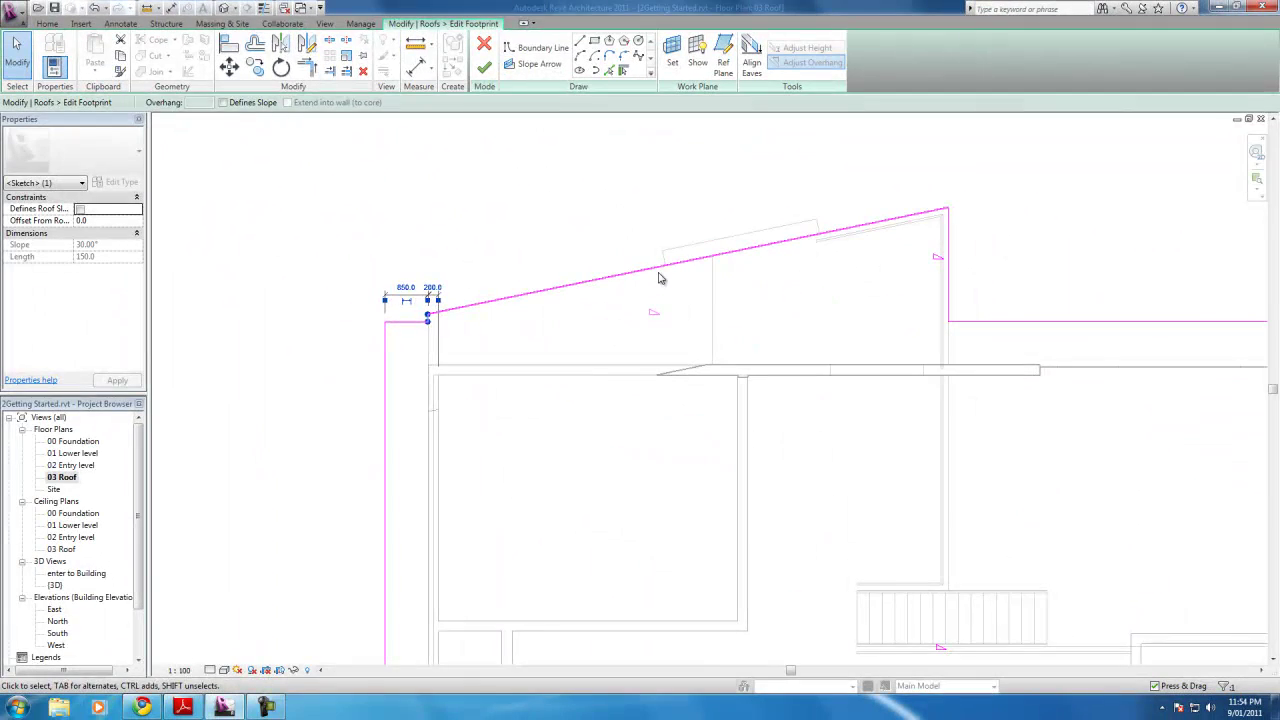
{"action": "left_click", "coordinate": [660, 270]}
{"action": "left_click", "coordinate": [223, 103]}
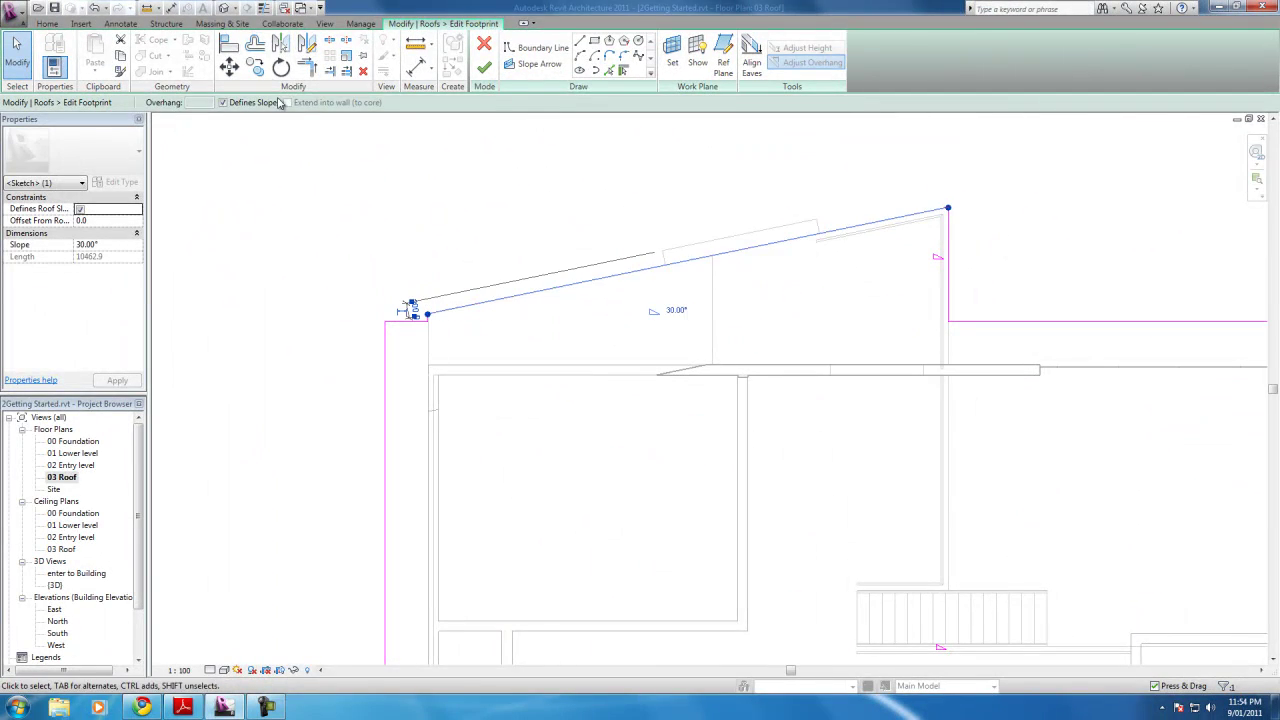
{"action": "left_click", "coordinate": [949, 256]}
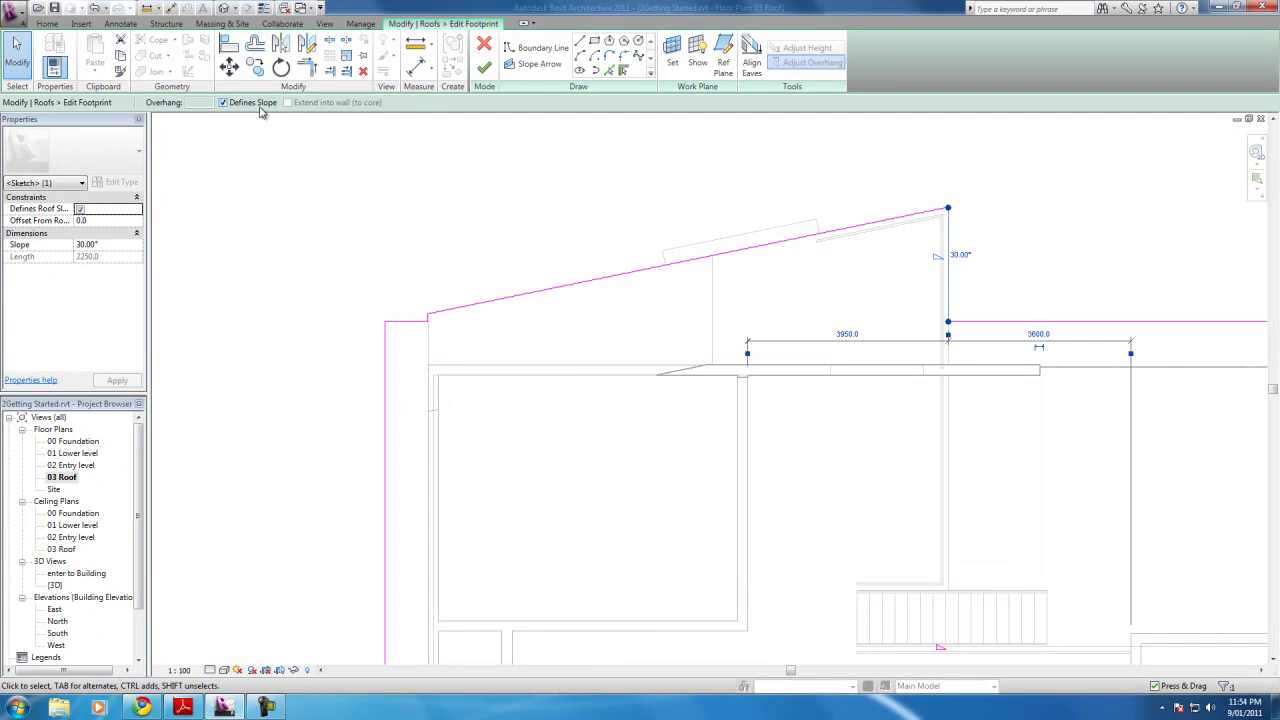
{"action": "left_click", "coordinate": [485, 72]}
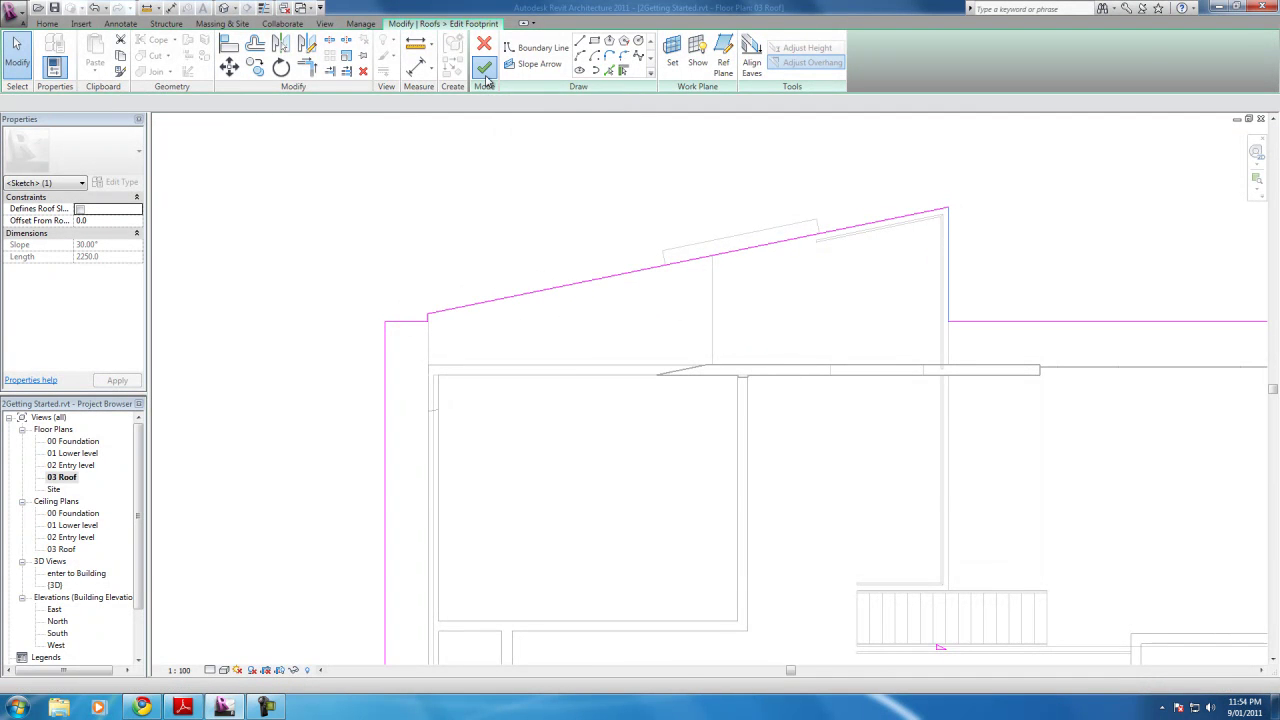
Step: Open the 3D view, orbit to a top-down angle, zoom to the roof corner and select the roof
{"action": "left_click", "coordinate": [322, 24]}
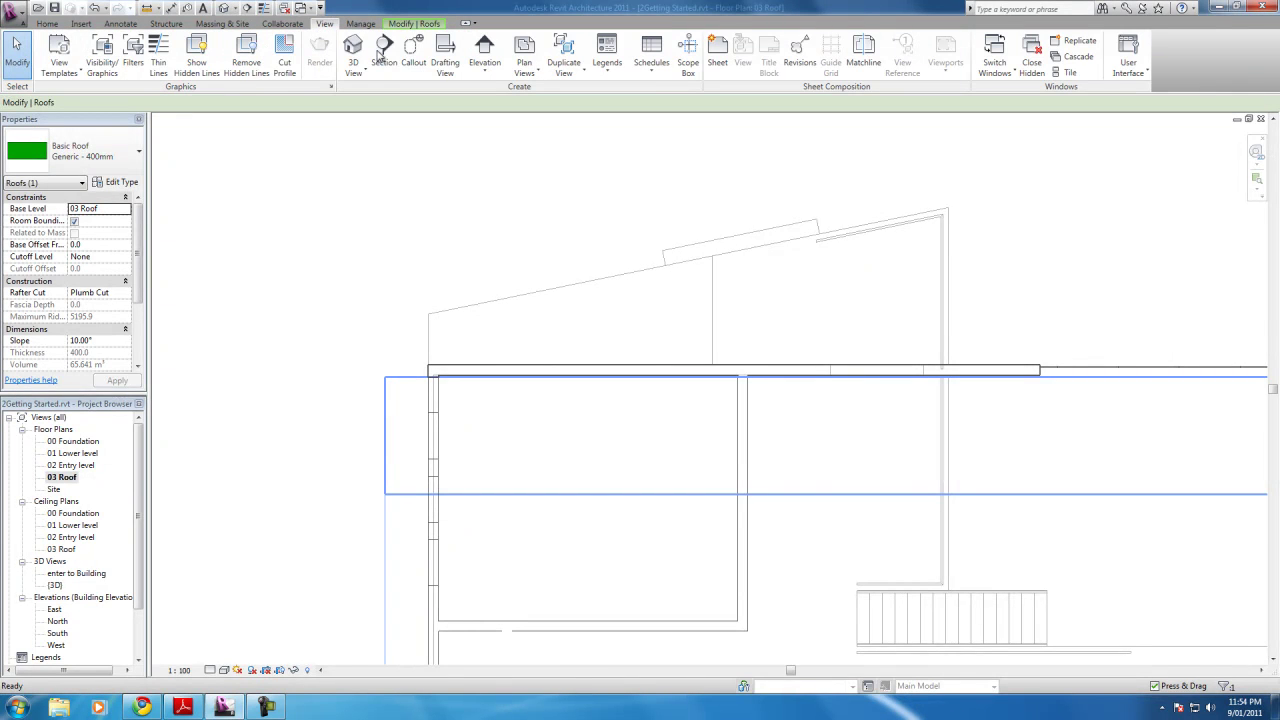
{"action": "left_click", "coordinate": [356, 50]}
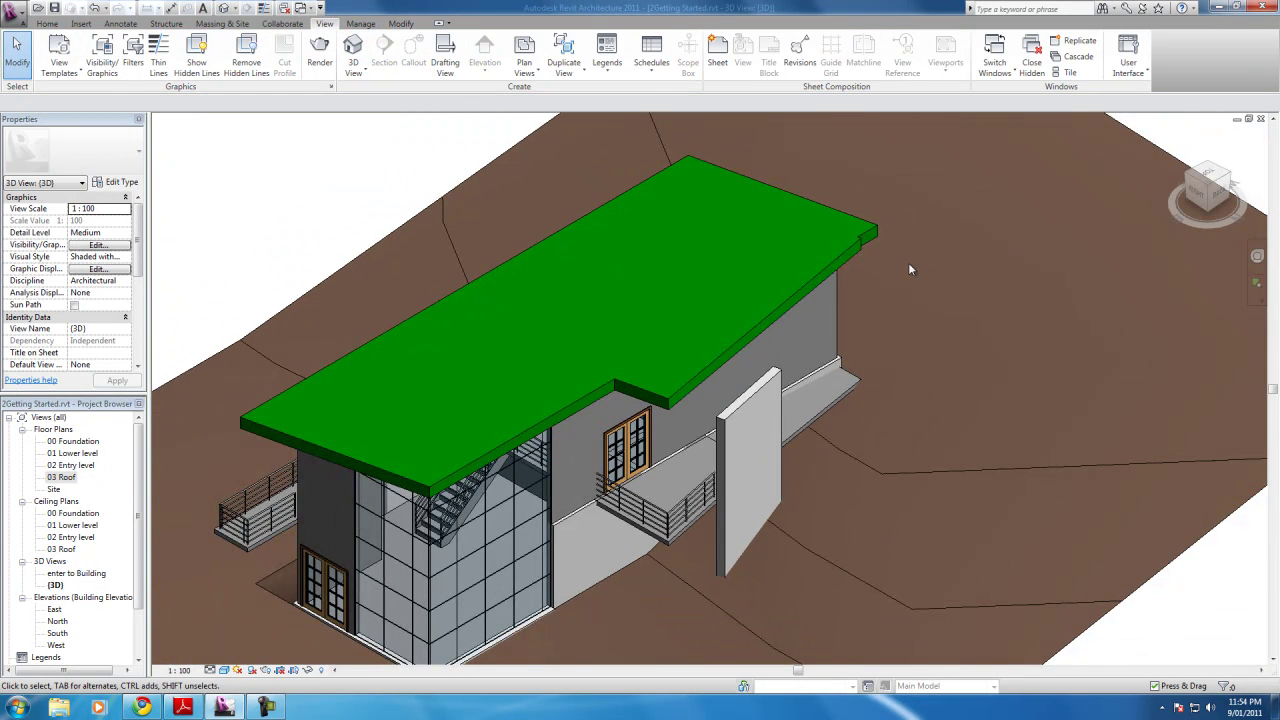
{"action": "mouse_move", "coordinate": [1208, 190]}
{"action": "left_mouse_down"}
{"action": "mouse_move", "coordinate": [1126, 250]}
{"action": "mouse_move", "coordinate": [918, 316]}
{"action": "left_mouse_up"}
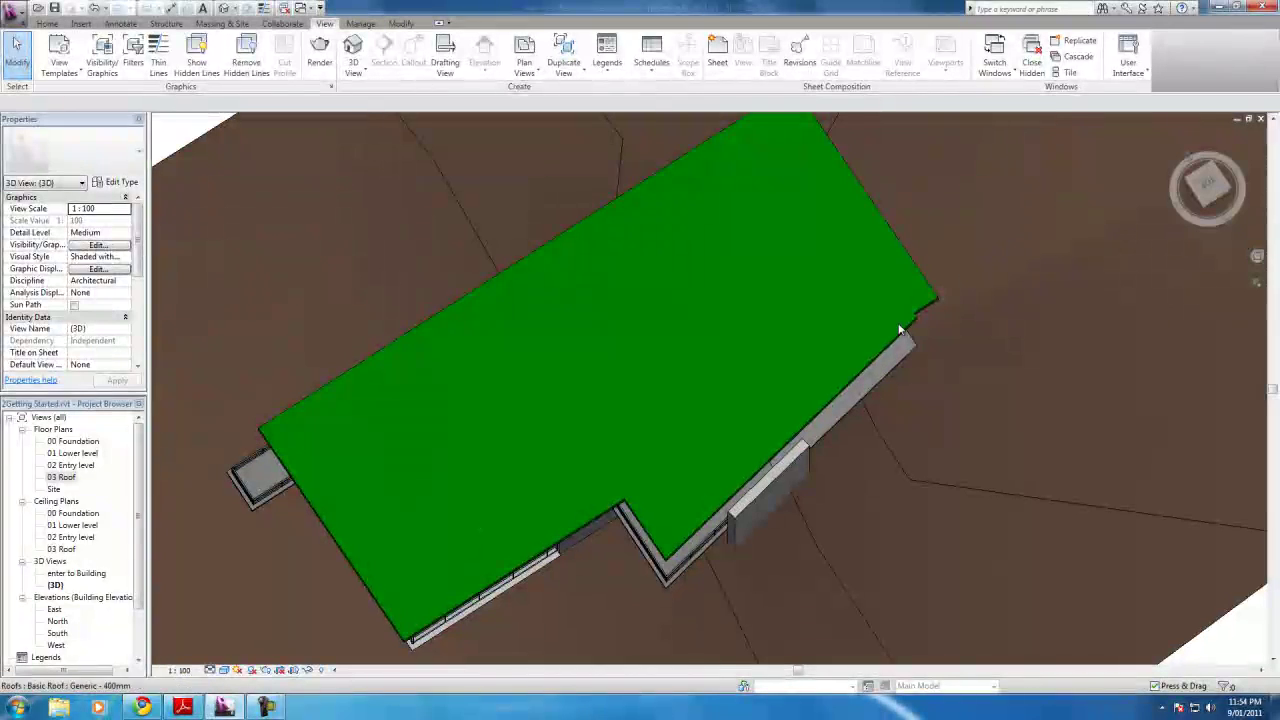
{"action": "scroll", "coordinate": [936, 315], "scroll_direction": "up", "scroll_amount": 5}
{"action": "scroll", "coordinate": [936, 315], "scroll_direction": "up", "scroll_amount": 2}
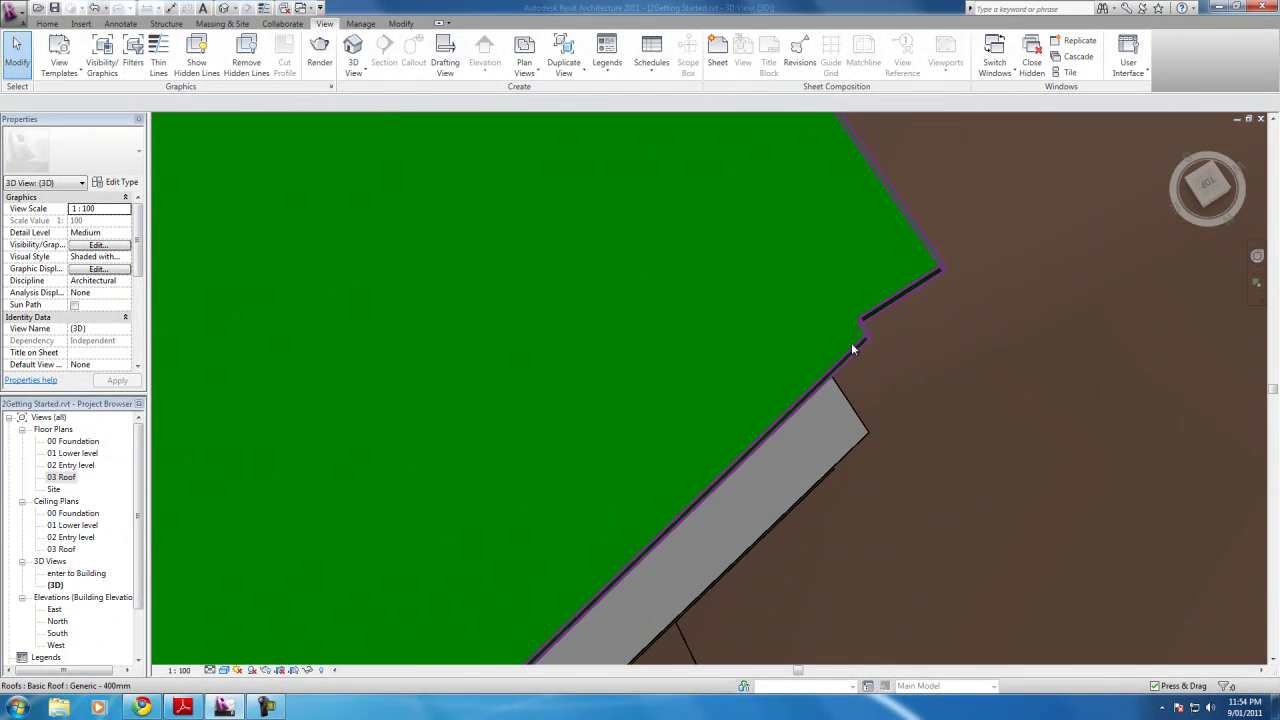
{"action": "left_click", "coordinate": [840, 376]}
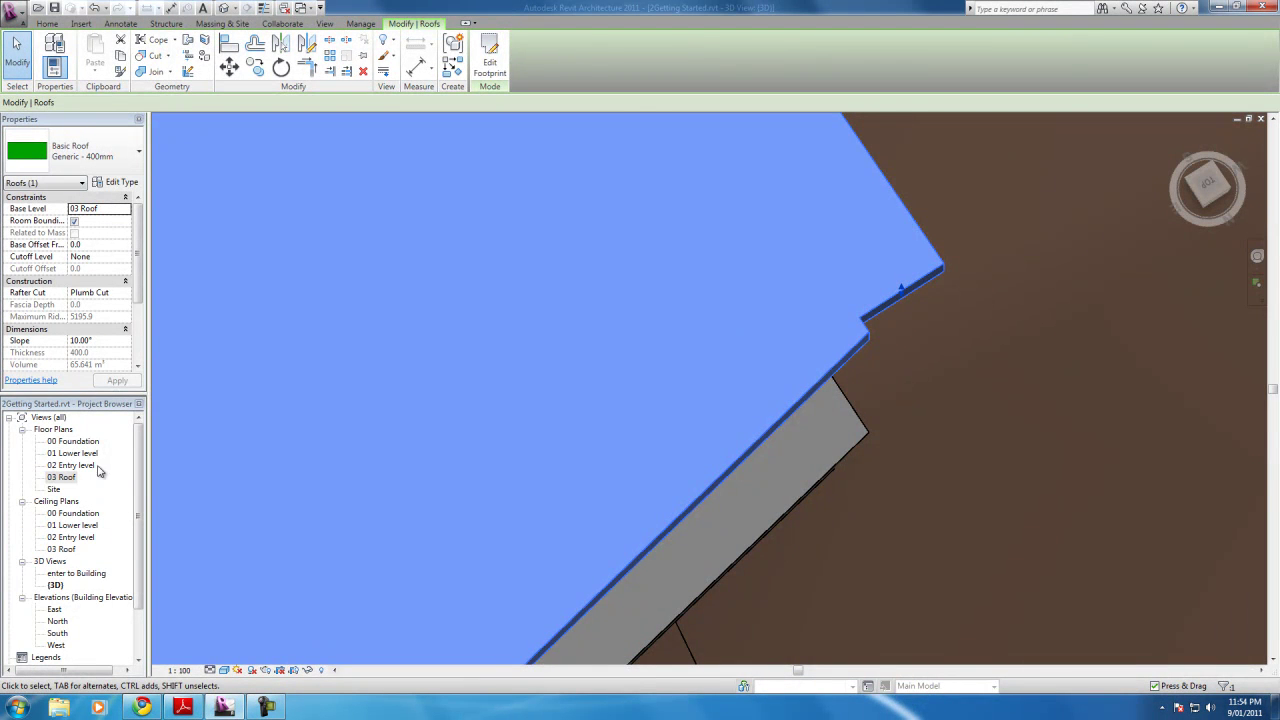
Step: Reopen the roof footprint sketch on the 03 Roof plan and zoom in on it
{"action": "double_click", "coordinate": [61, 477]}
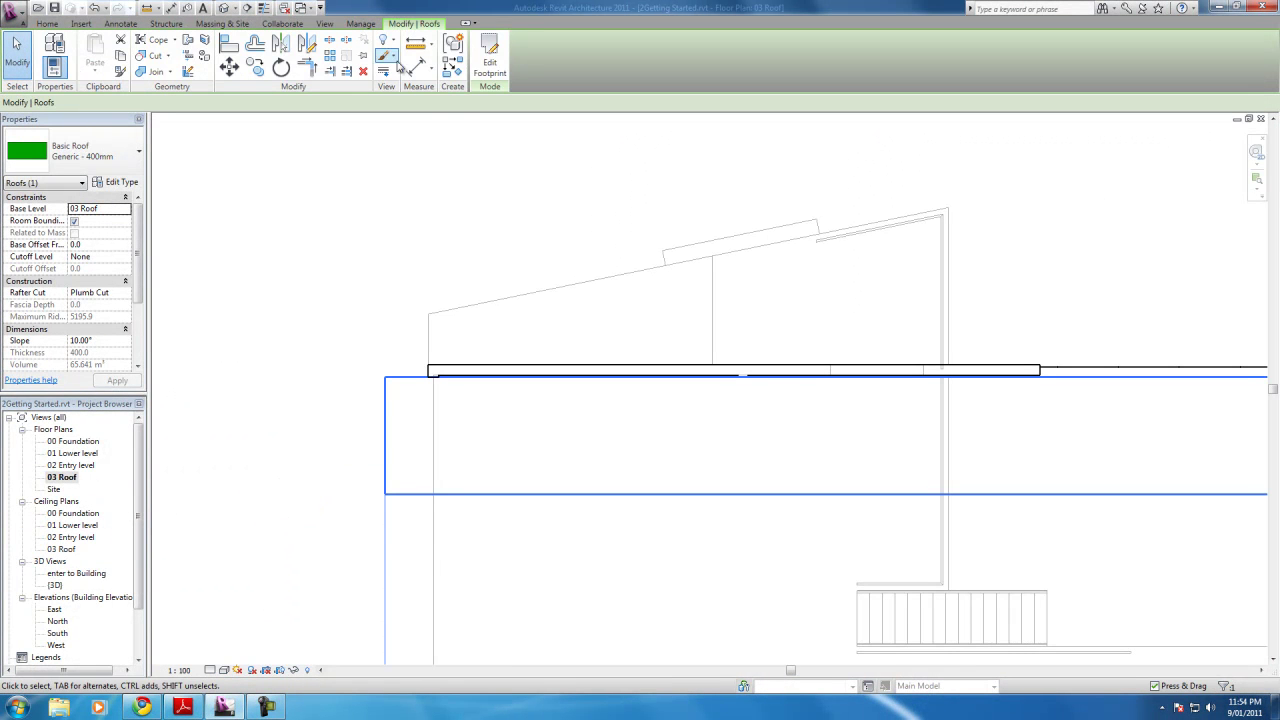
{"action": "left_click", "coordinate": [493, 62]}
{"action": "scroll", "coordinate": [466, 380], "scroll_direction": "up", "scroll_amount": 2}
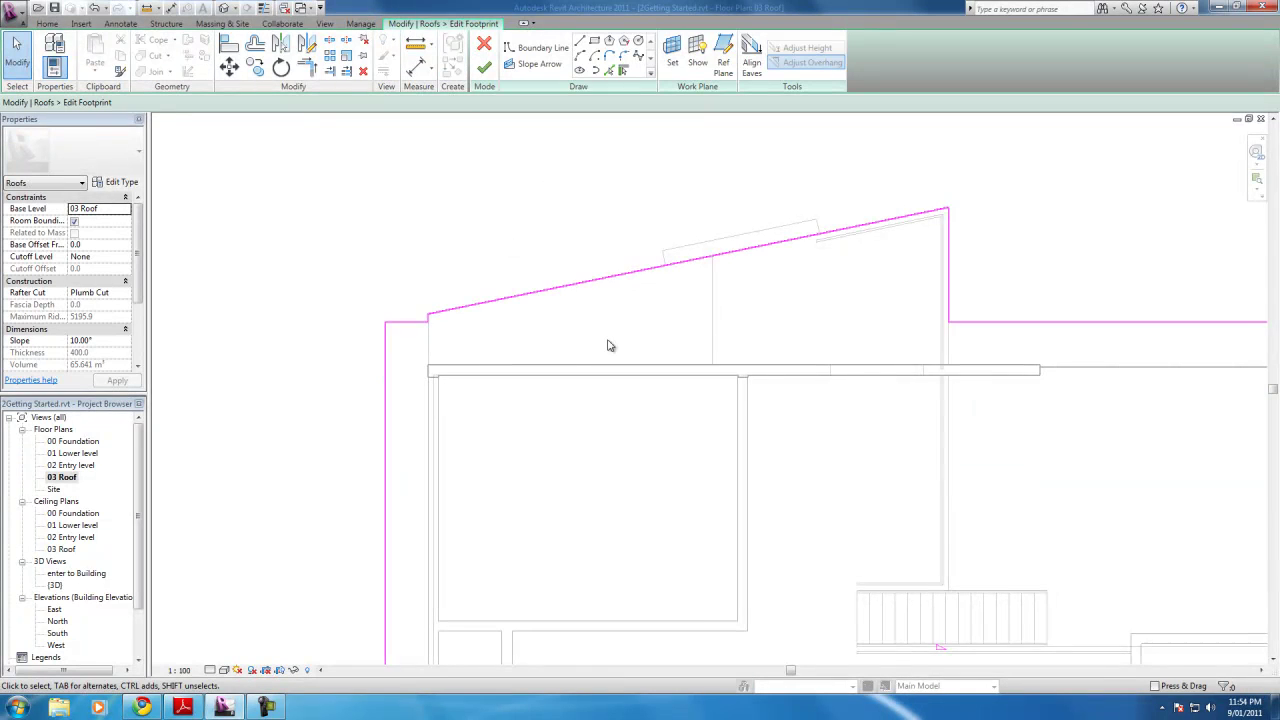
{"action": "scroll", "coordinate": [457, 306], "scroll_direction": "up", "scroll_amount": 2}
{"action": "scroll", "coordinate": [341, 354], "scroll_direction": "up", "scroll_amount": 2}
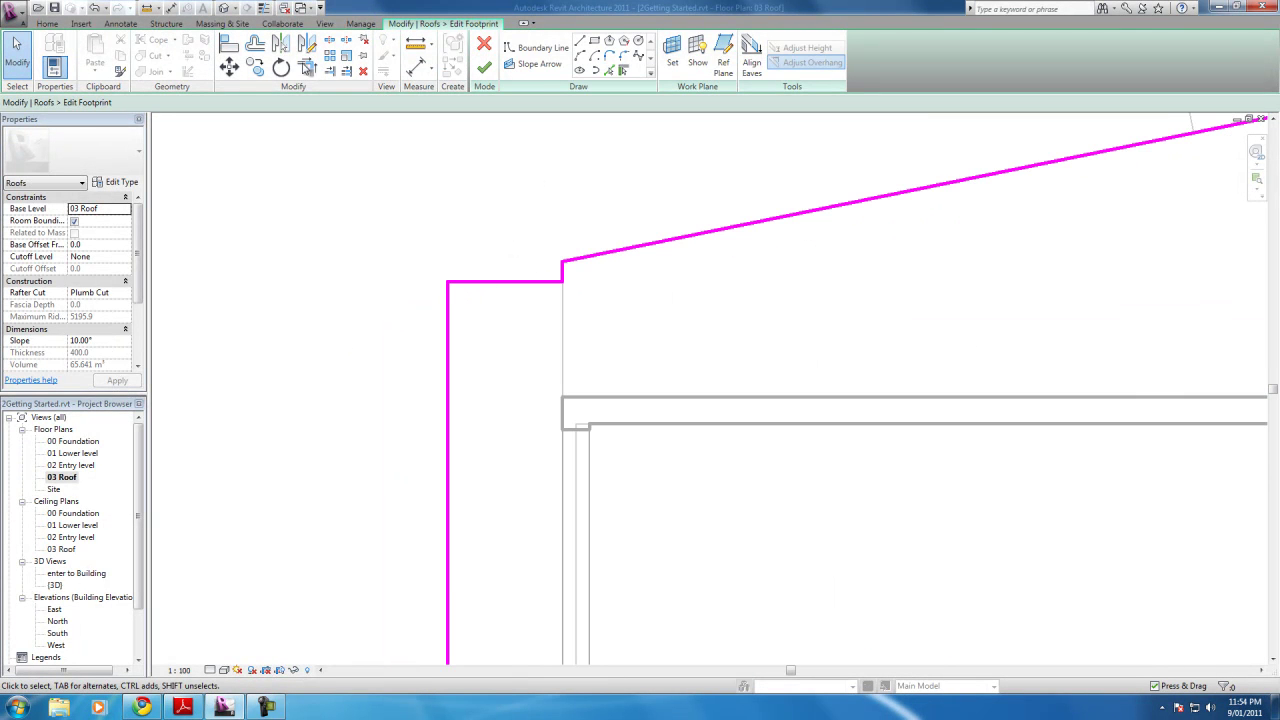
Step: Draw a boundary line from the footprint corner to the sloped edge
{"action": "left_click", "coordinate": [591, 41]}
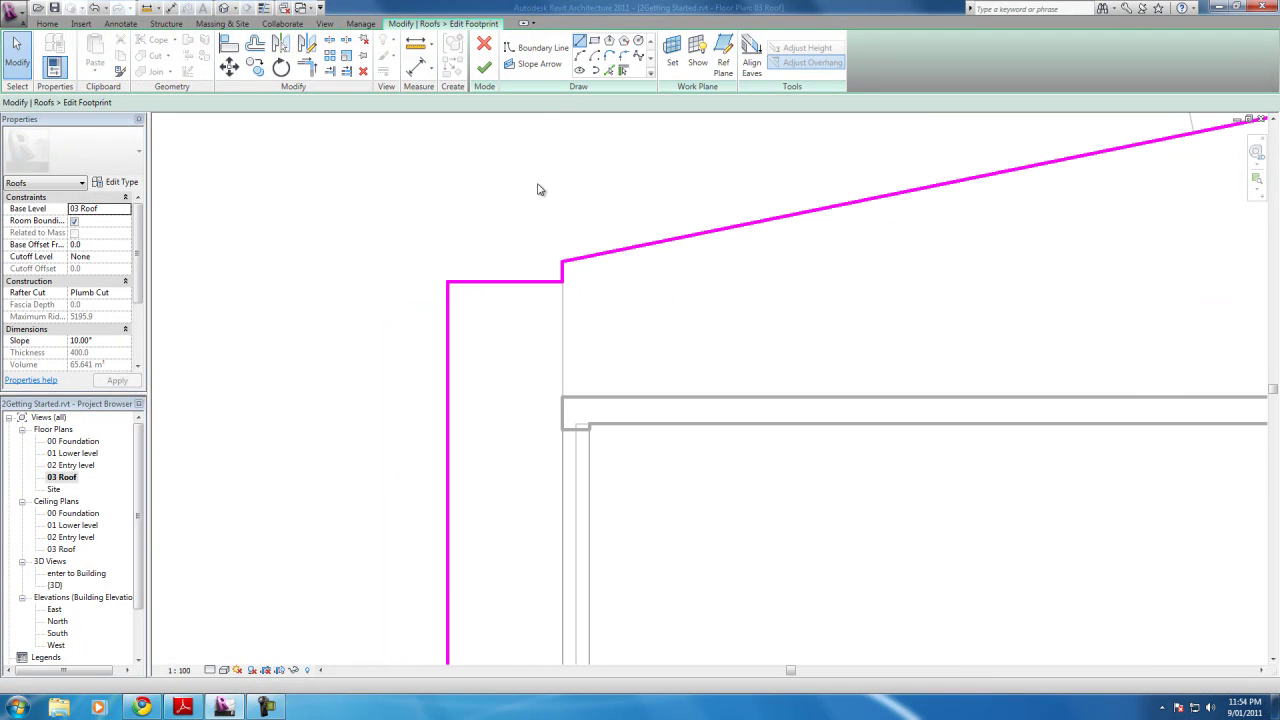
{"action": "left_click", "coordinate": [562, 263]}
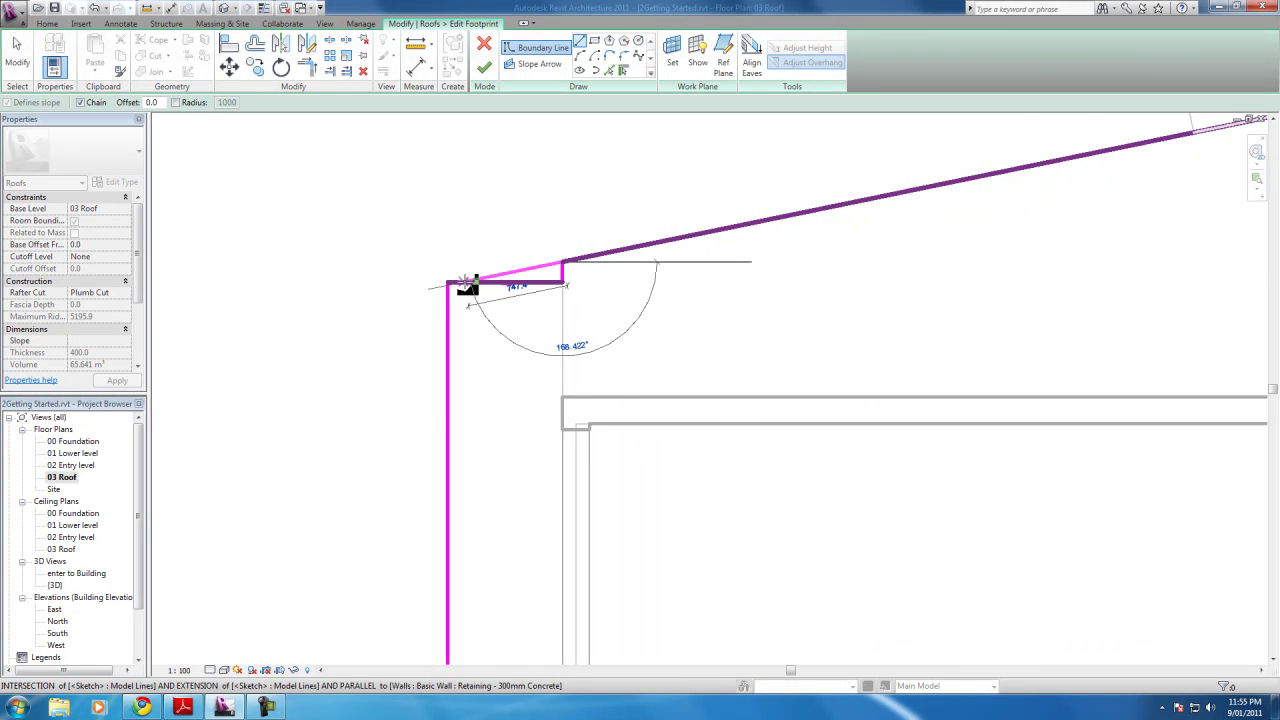
{"action": "left_click", "coordinate": [465, 285]}
{"action": "scroll", "coordinate": [568, 288], "scroll_direction": "up", "scroll_amount": 1}
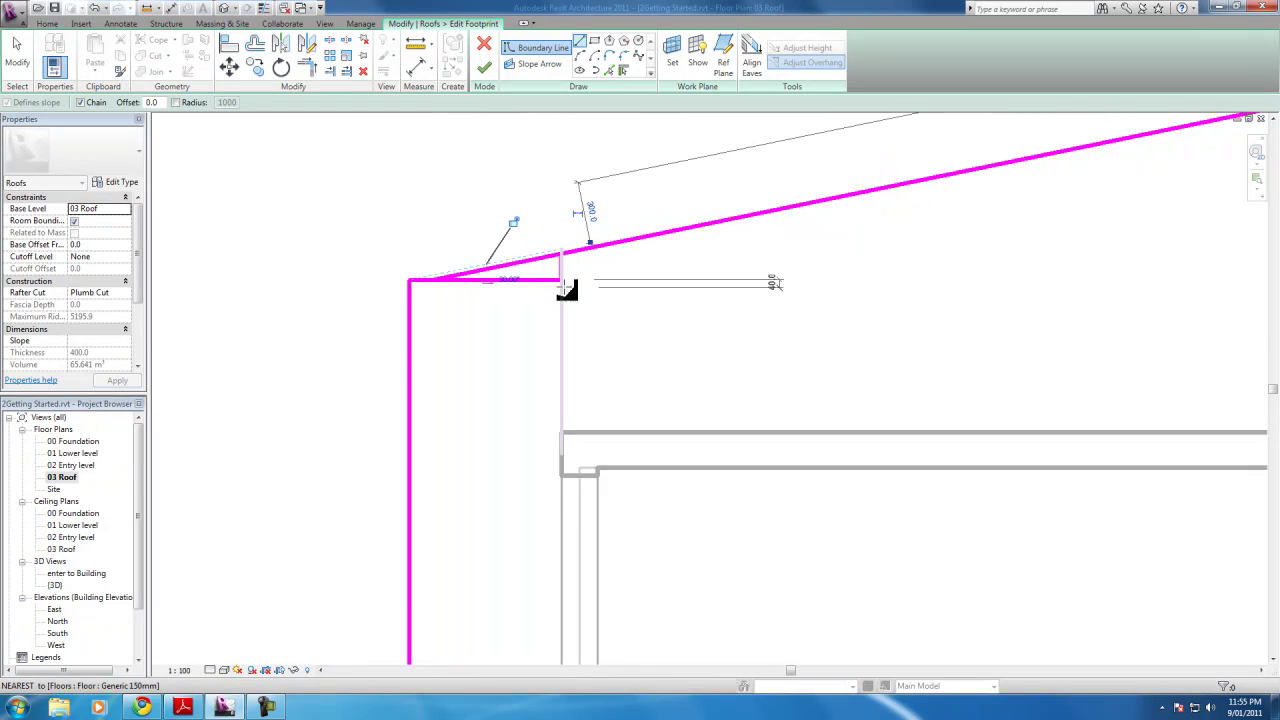
{"action": "scroll", "coordinate": [568, 288], "scroll_direction": "up", "scroll_amount": 1}
{"action": "left_click", "coordinate": [17, 55]}
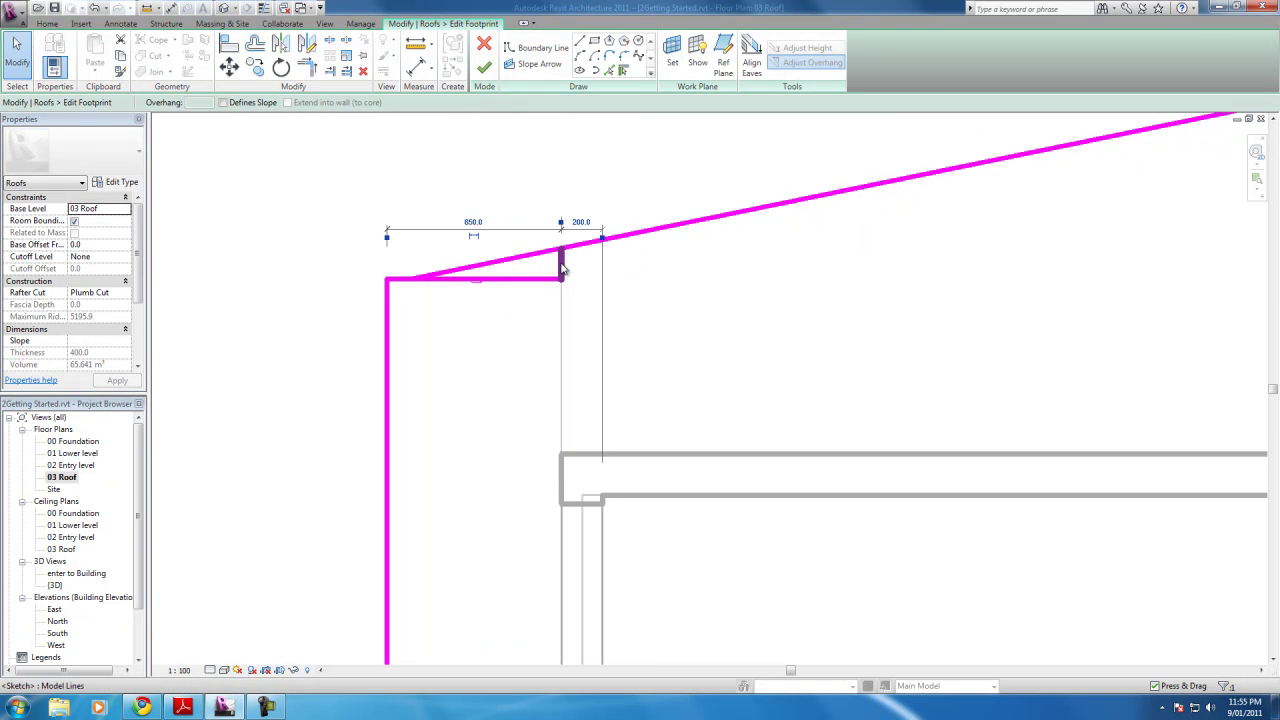
Step: Delete the short vertical segment and trim the new line and sloped edge into a corner
{"action": "key", "text": "Delete"}
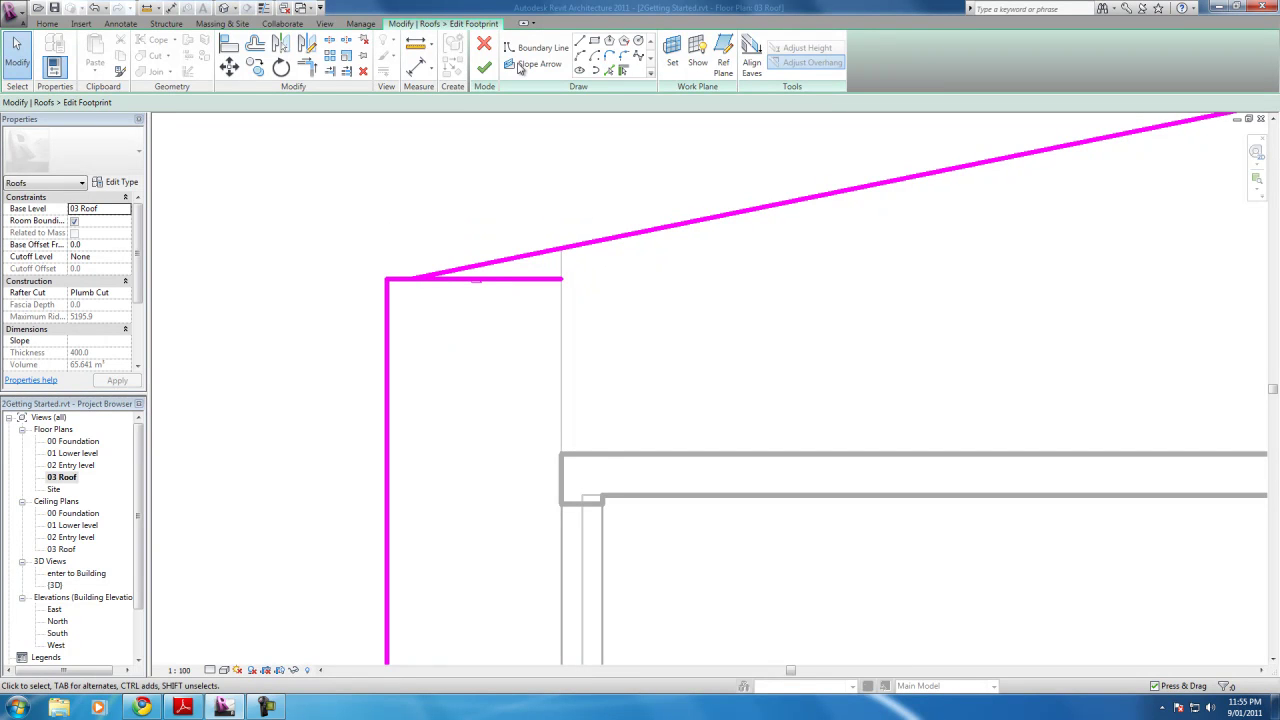
{"action": "left_click", "coordinate": [346, 72]}
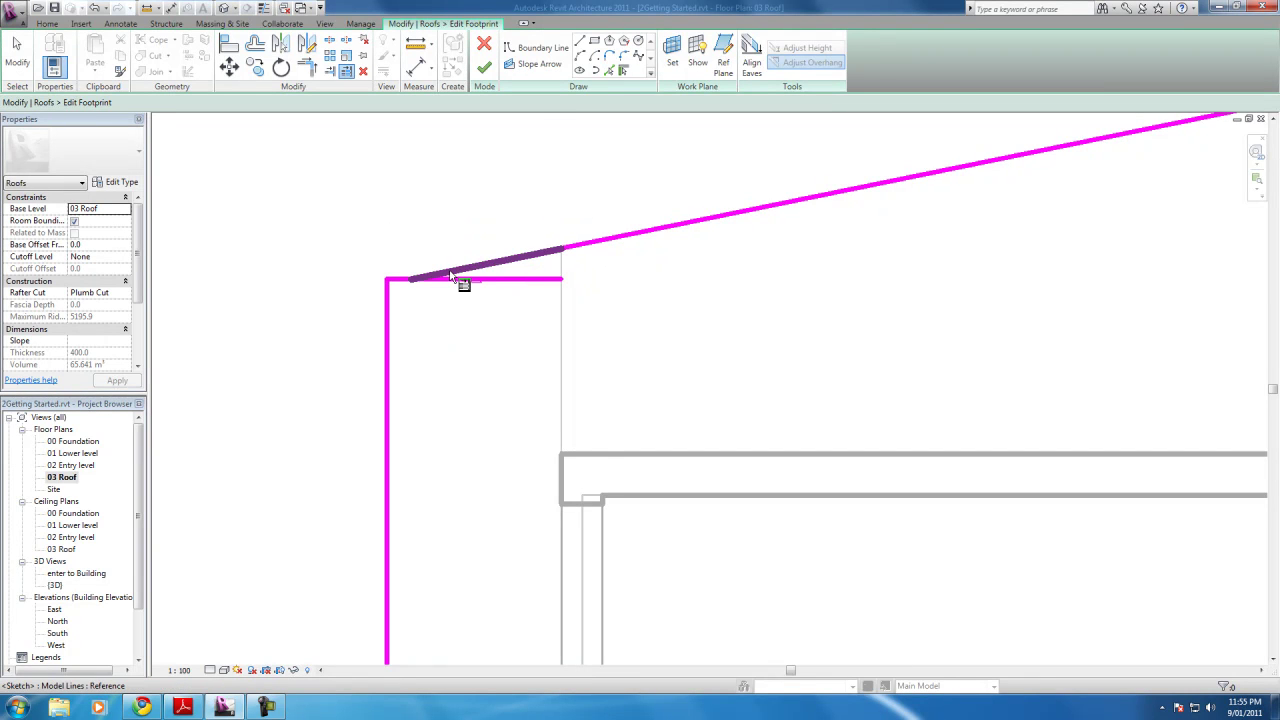
{"action": "left_click", "coordinate": [463, 280]}
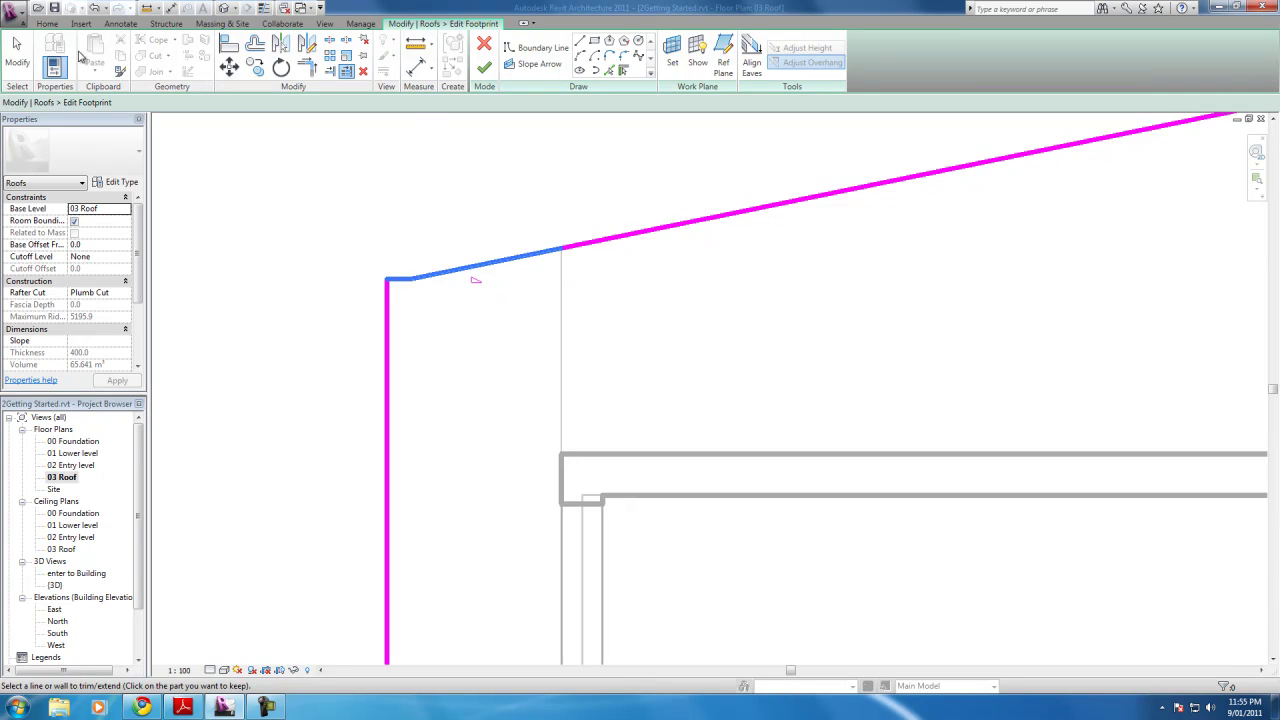
Step: Finish the footprint edit, open the 3D view and orbit to a corner view of the roof
{"action": "left_click", "coordinate": [484, 67]}
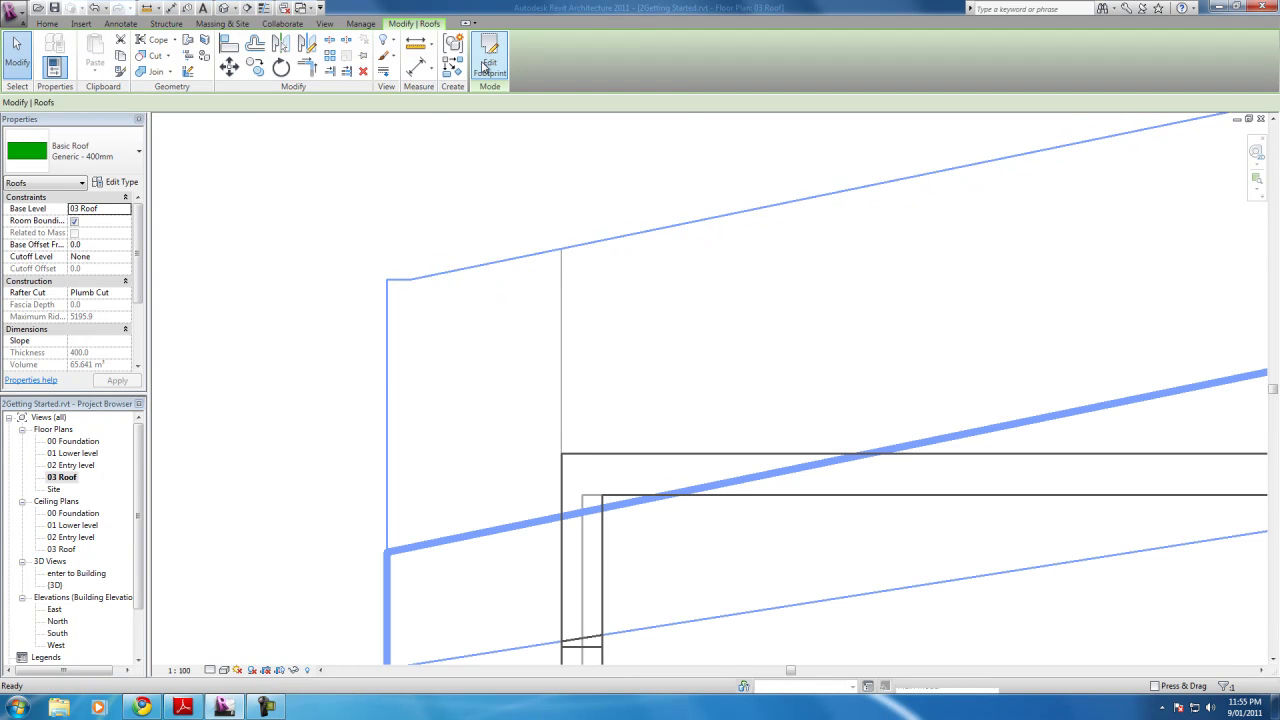
{"action": "left_click", "coordinate": [326, 24]}
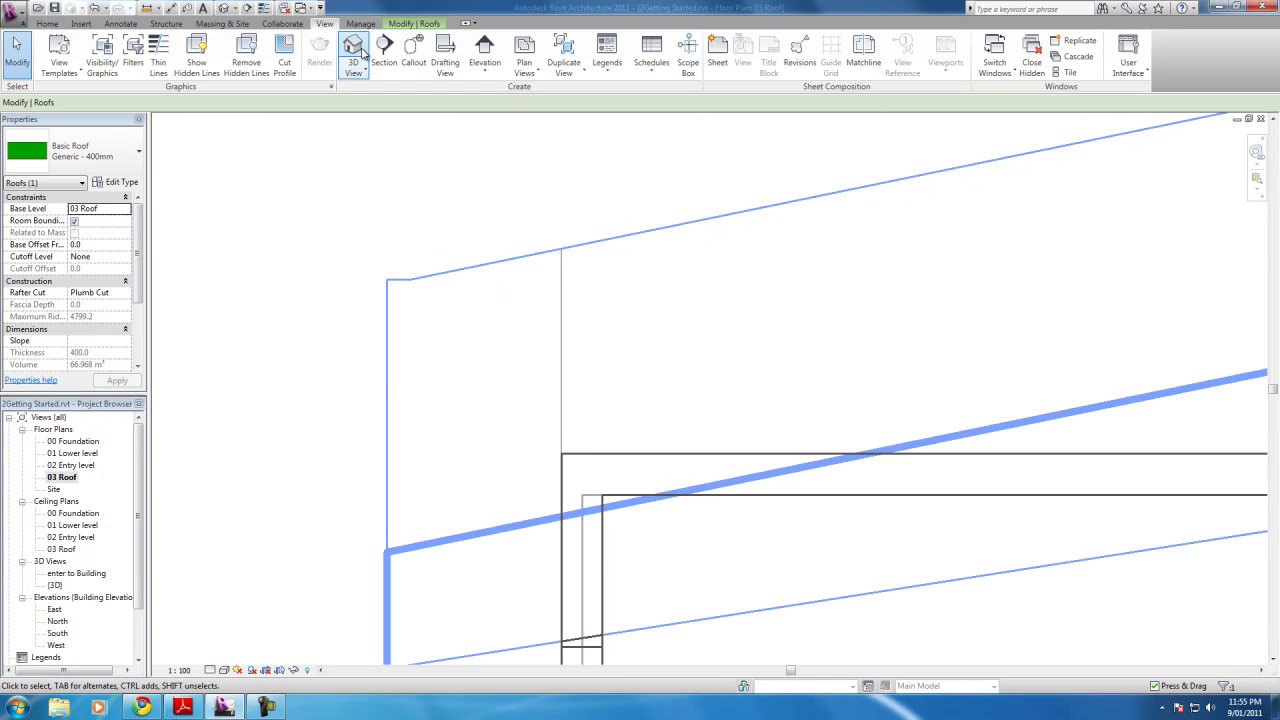
{"action": "left_click", "coordinate": [352, 50]}
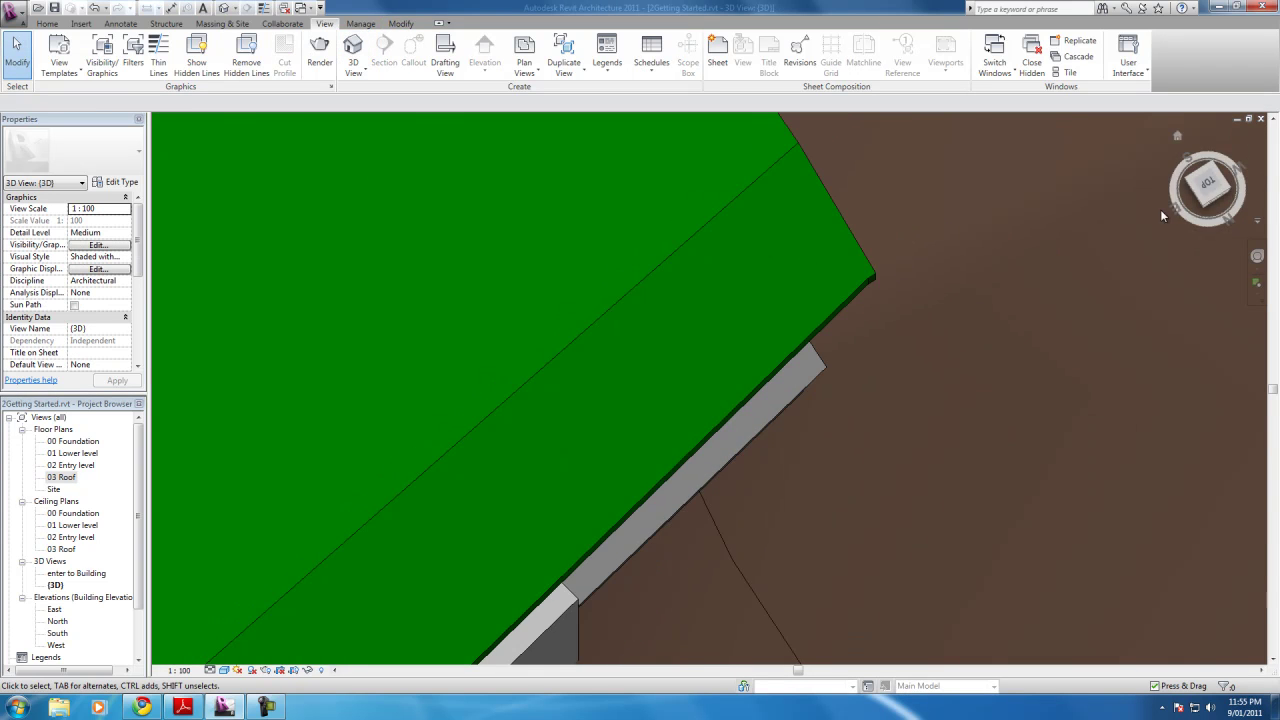
{"action": "scroll", "coordinate": [1092, 243], "scroll_direction": "down", "scroll_amount": 3}
{"action": "scroll", "coordinate": [1065, 256], "scroll_direction": "down", "scroll_amount": 2}
{"action": "scroll", "coordinate": [1065, 256], "scroll_direction": "up", "scroll_amount": 1}
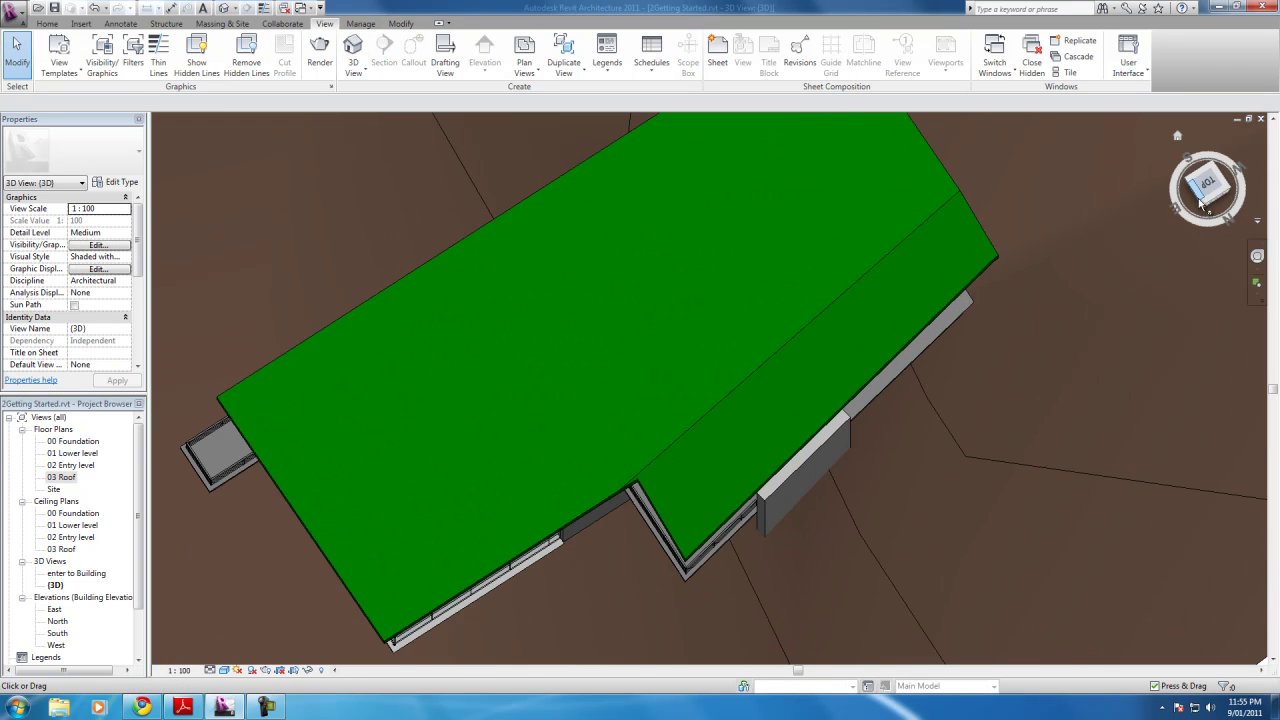
{"action": "left_click", "coordinate": [1202, 203]}
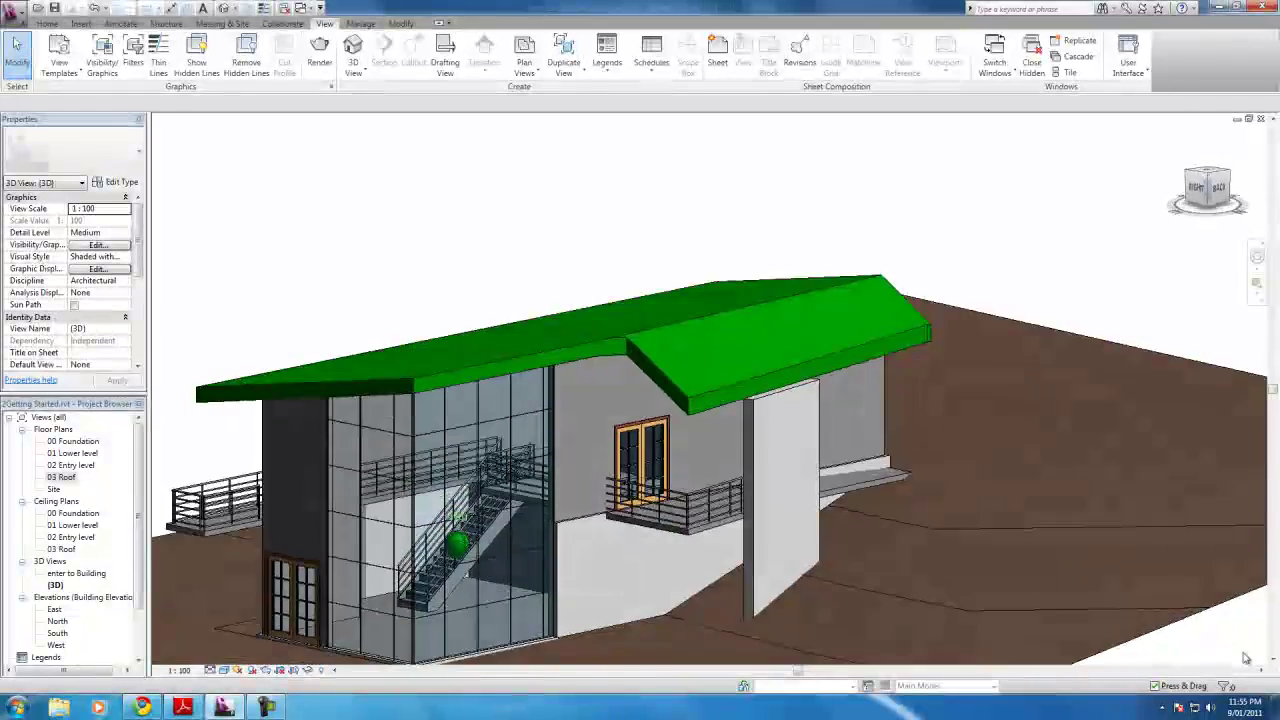
{"action": "mouse_move", "coordinate": [1246, 657]}
{"action": "middle_mouse_down", "text": "shift"}
{"action": "mouse_move", "coordinate": [183, 125]}
{"action": "mouse_move", "coordinate": [645, 370]}
{"action": "middle_mouse_up", "text": "shift"}
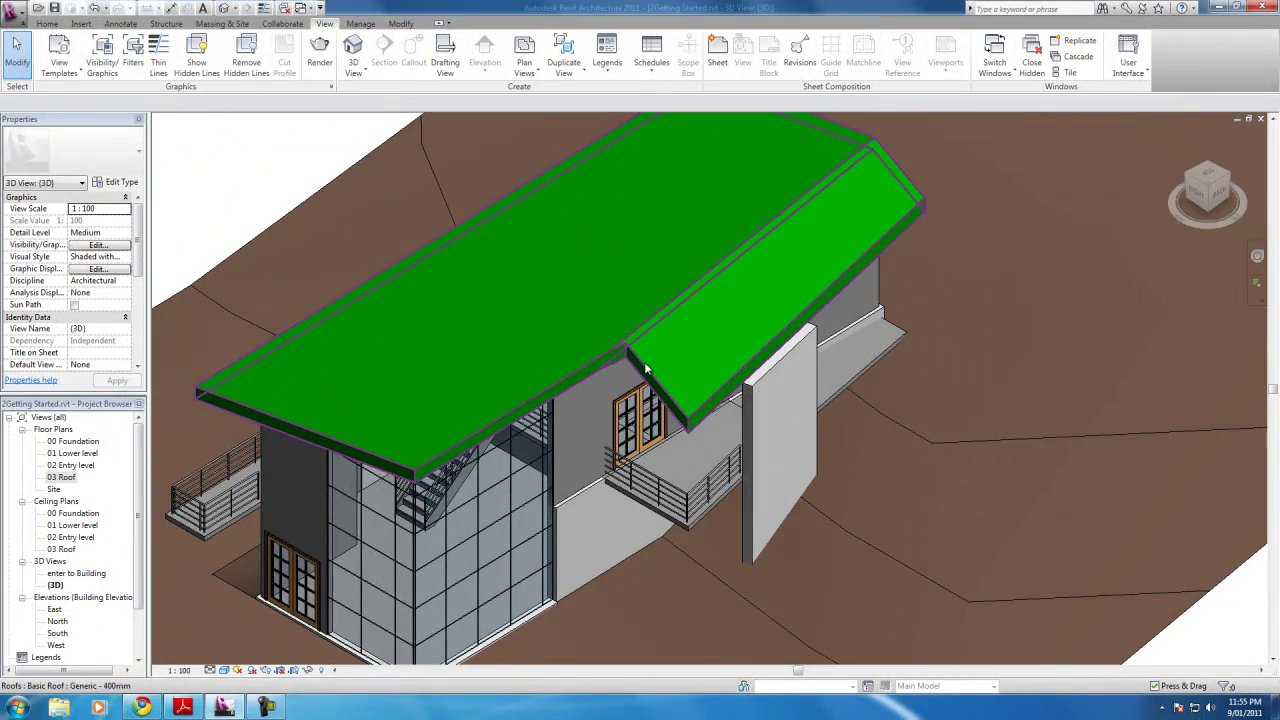
Step: Turn off Defines Roof Slope on the entry-side edge so the roof becomes a single 10° plane
{"action": "left_click", "coordinate": [645, 370]}
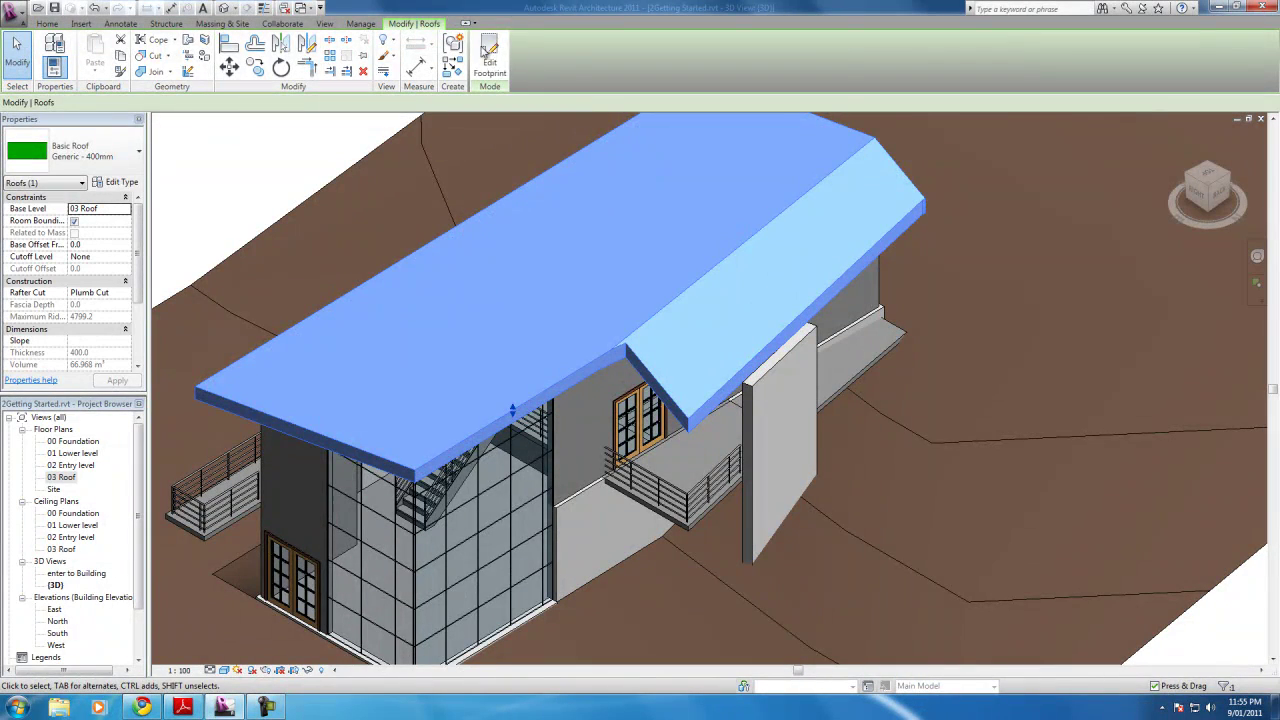
{"action": "left_click", "coordinate": [488, 53]}
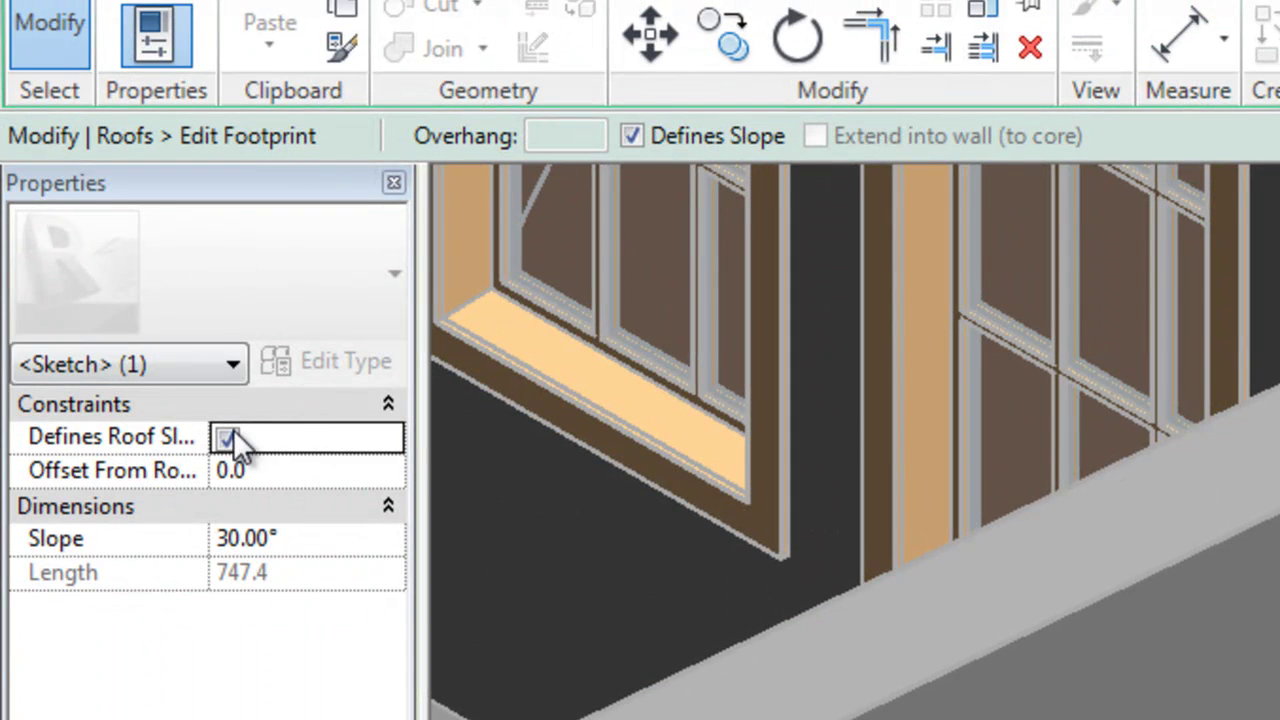
{"action": "left_click", "coordinate": [228, 440]}
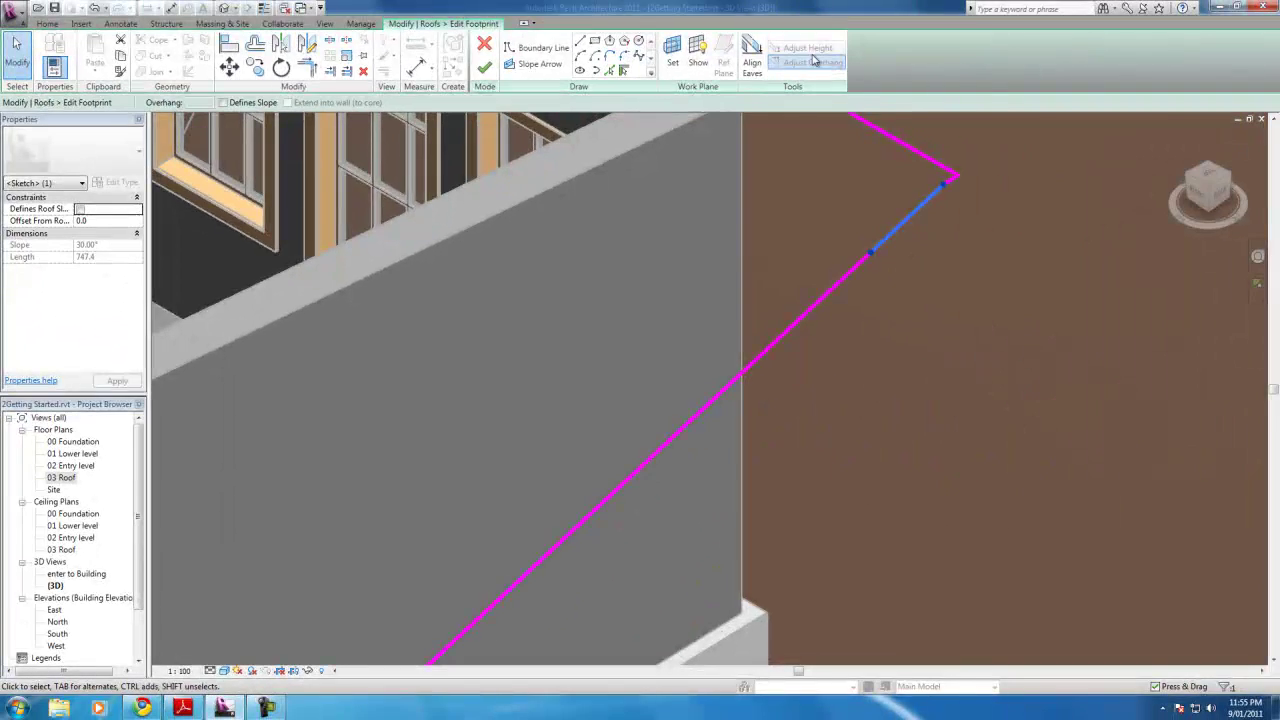
{"action": "left_click", "coordinate": [485, 68]}
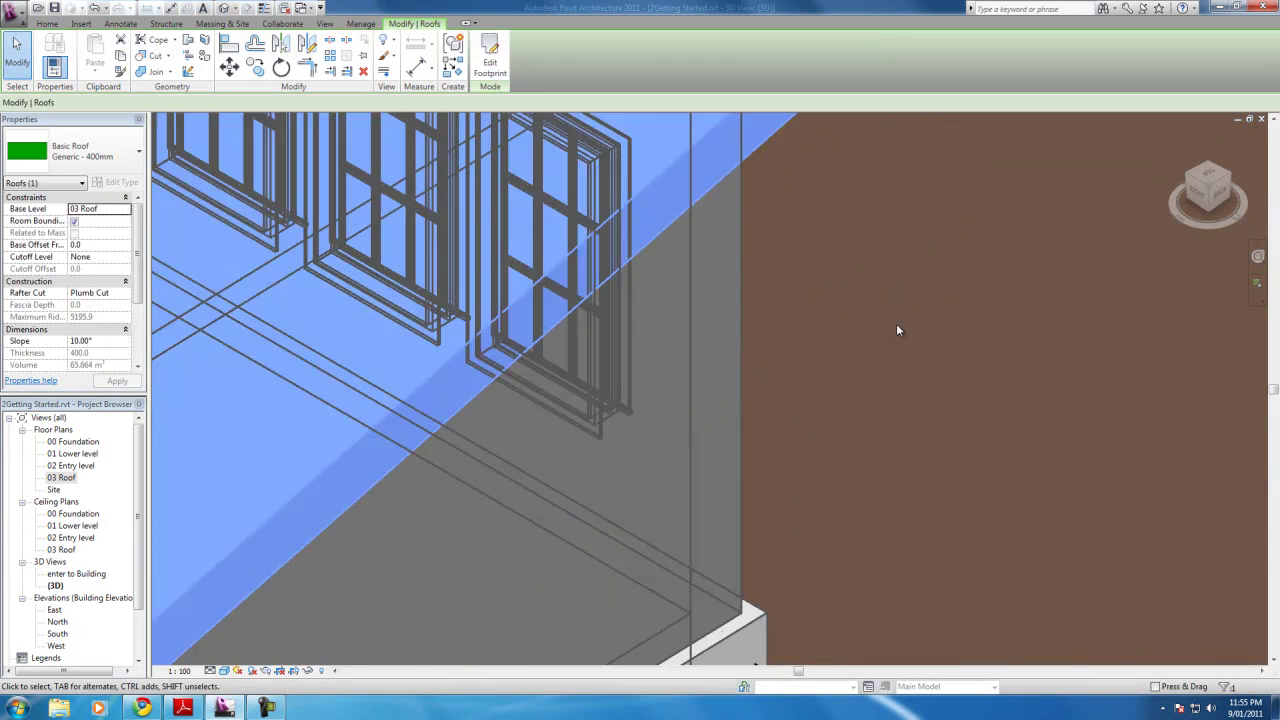
{"action": "scroll", "coordinate": [880, 310], "scroll_direction": "down", "scroll_amount": 2}
{"action": "scroll", "coordinate": [877, 307], "scroll_direction": "down", "scroll_amount": 2}
{"action": "scroll", "coordinate": [900, 260], "scroll_direction": "down", "scroll_amount": 2}
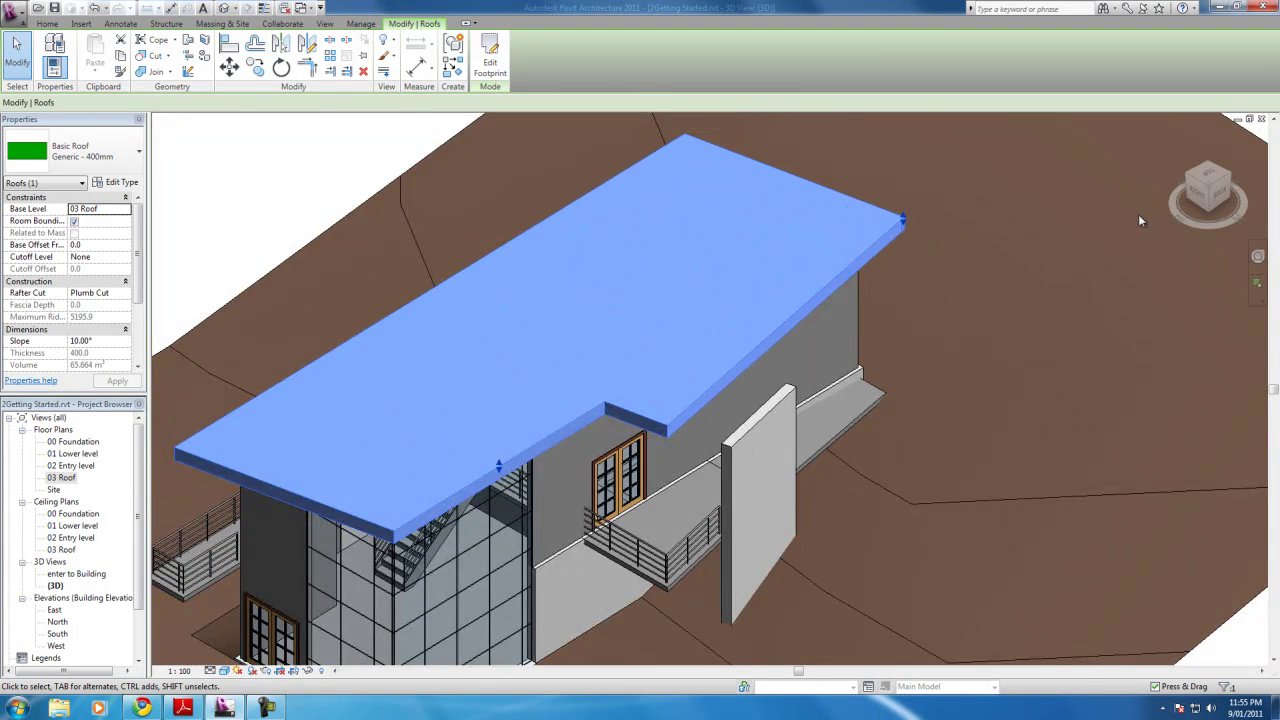
{"action": "left_click", "coordinate": [1218, 198]}
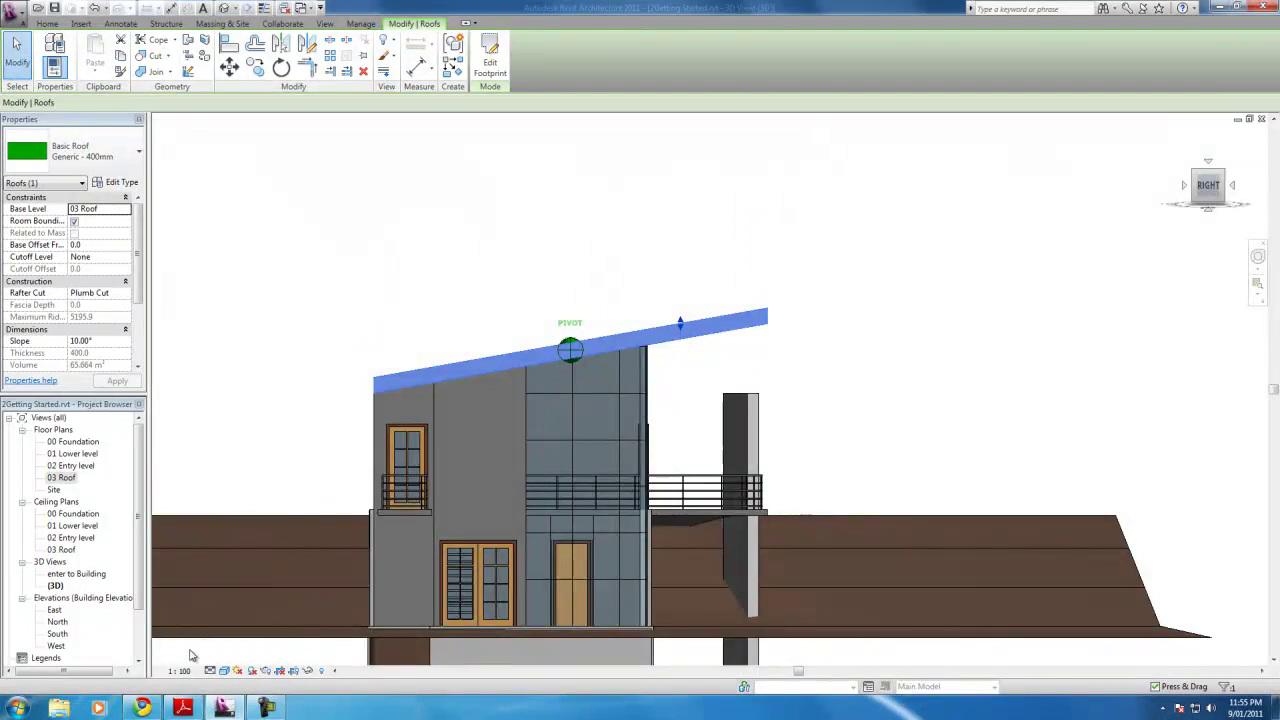
{"action": "left_click", "coordinate": [1226, 174]}
{"action": "mouse_move", "coordinate": [1078, 182]}
{"action": "middle_mouse_down", "text": "shift"}
{"action": "mouse_move", "coordinate": [1141, 293]}
{"action": "mouse_move", "coordinate": [1253, 187]}
{"action": "mouse_move", "coordinate": [1158, 132]}
{"action": "mouse_move", "coordinate": [1169, 122]}
{"action": "middle_mouse_up", "text": "shift"}
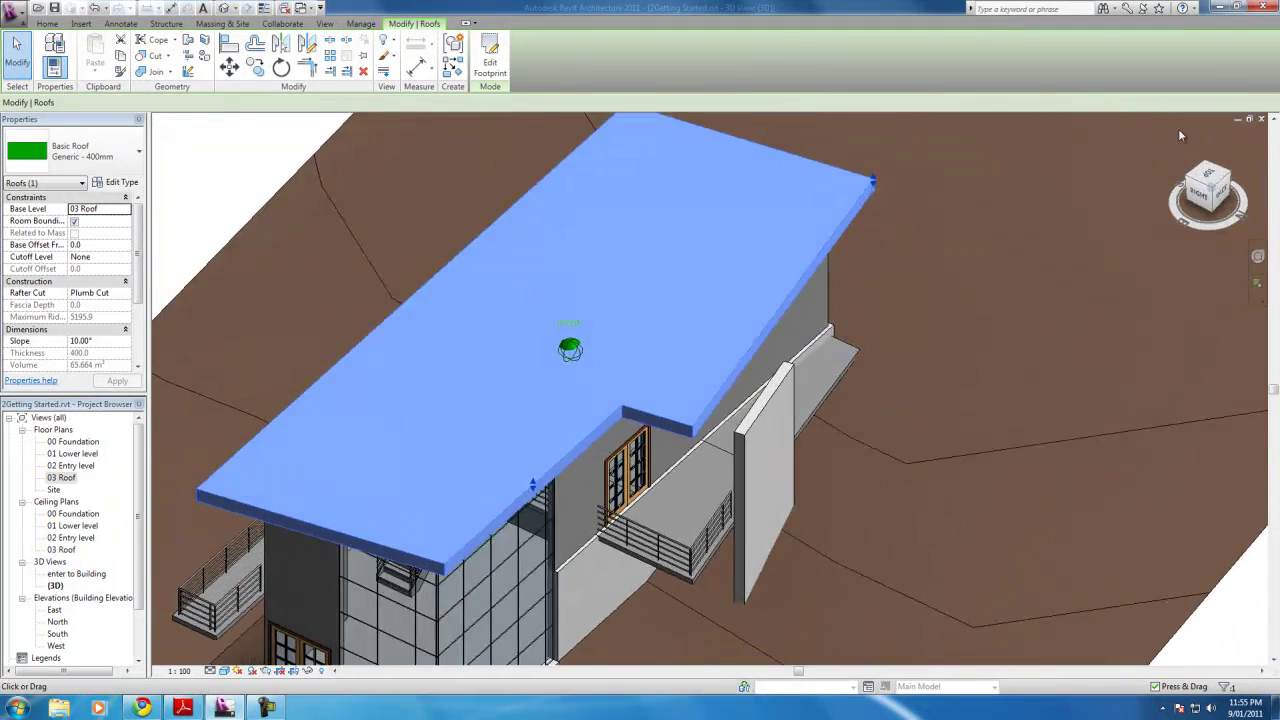
{"action": "scroll", "coordinate": [404, 567], "scroll_direction": "down", "scroll_amount": 5}
{"action": "scroll", "coordinate": [404, 567], "scroll_direction": "up", "scroll_amount": 3}
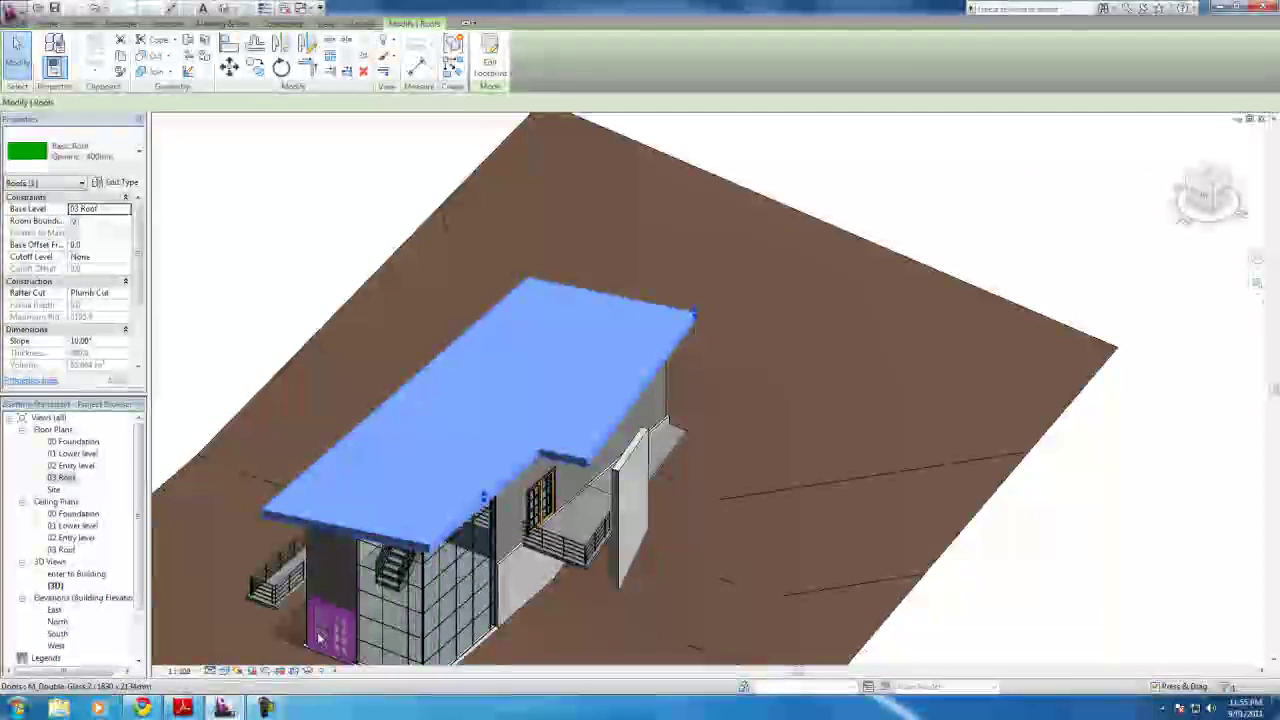